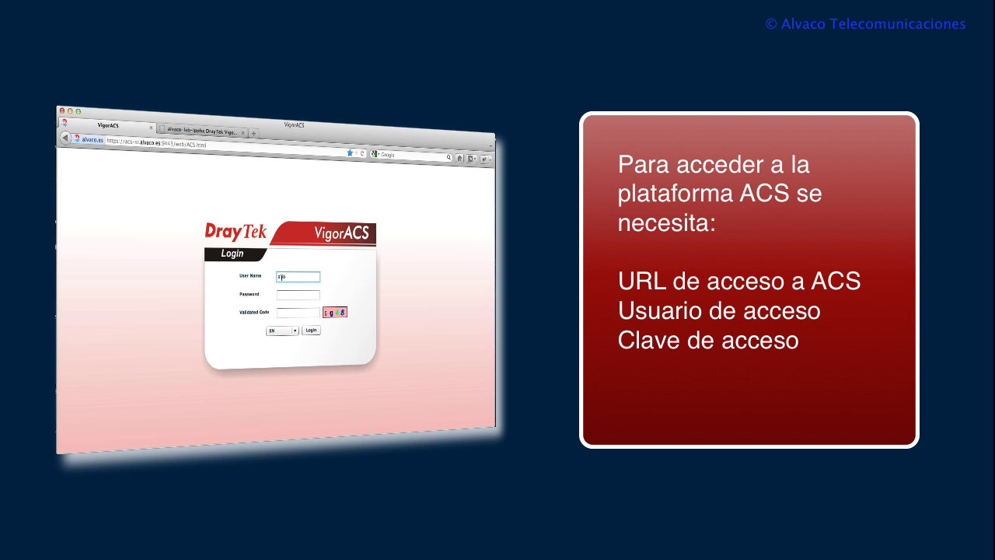
Enter the account password on the VigorACS login form and move to the validation code field
{"action": "left_click", "coordinate": [281, 295]}
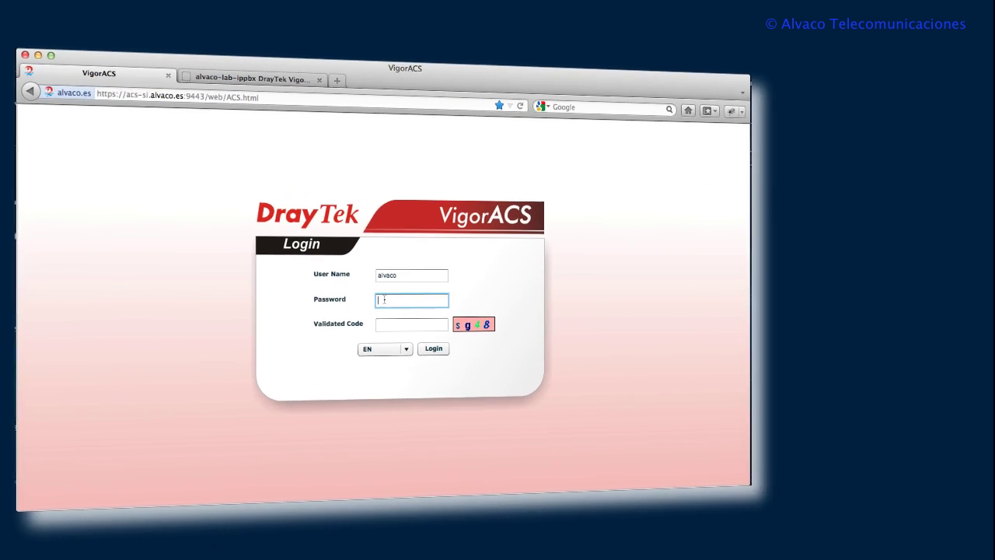
{"action": "key", "text": "BackSpace"}
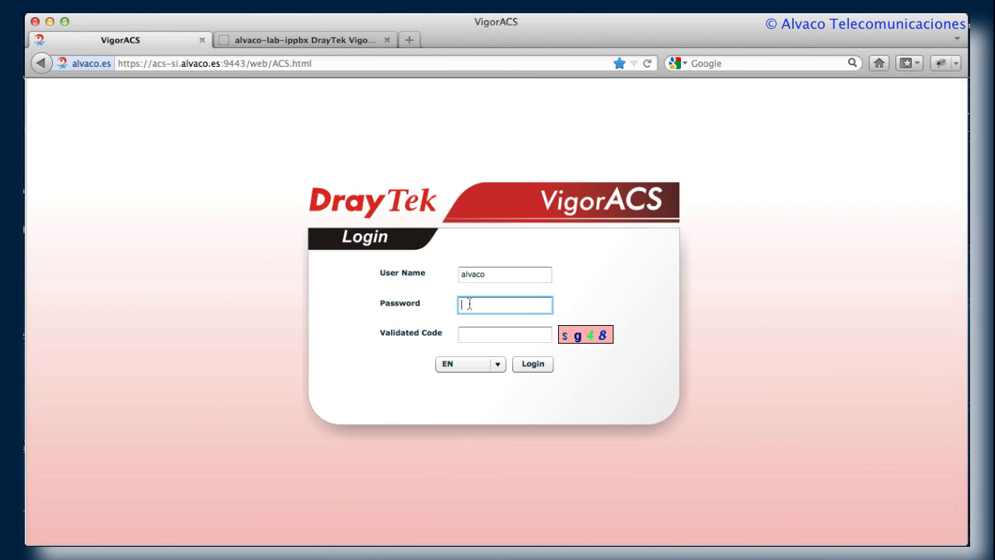
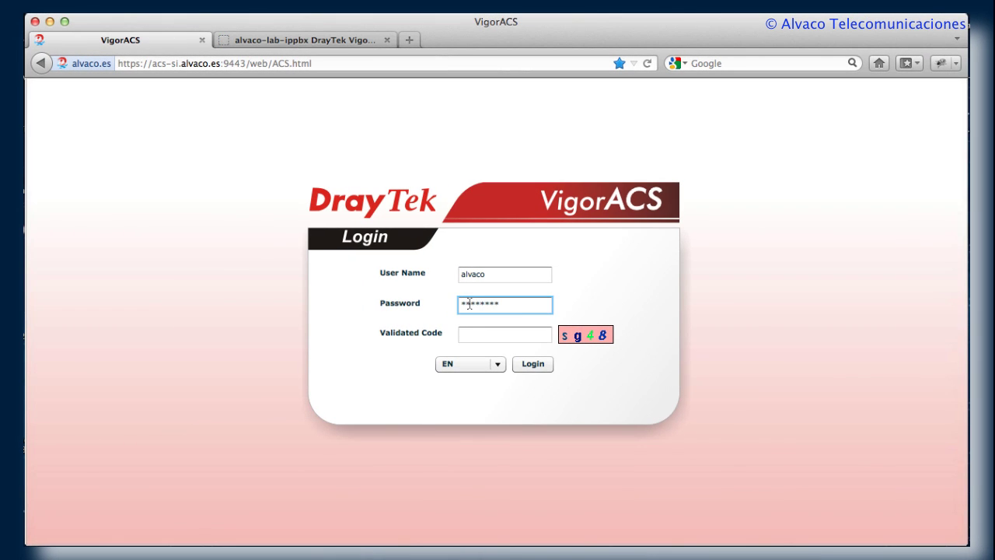
{"action": "left_click", "coordinate": [474, 333]}
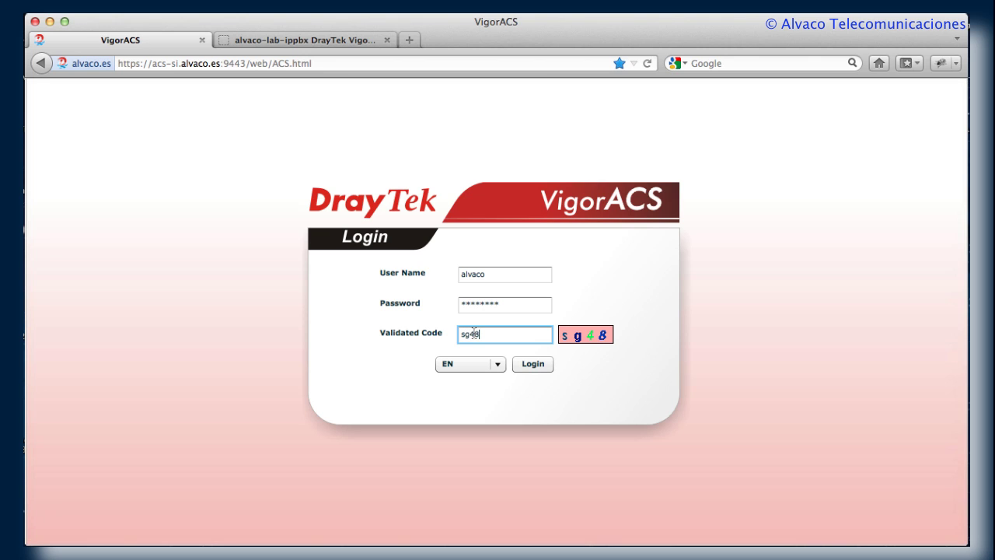
Log in and expand the Alvaco Routers network to list its three devices
{"action": "left_click", "coordinate": [534, 365]}
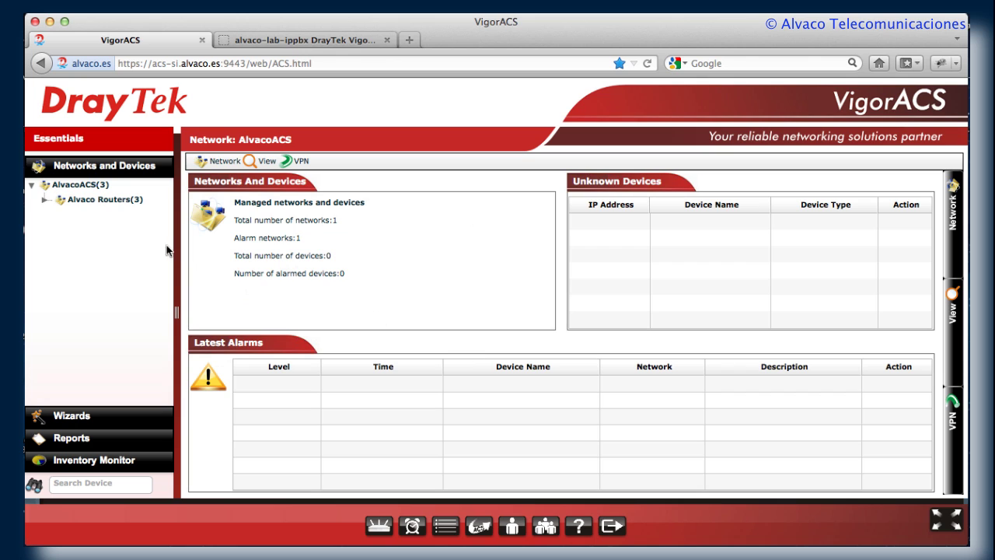
{"action": "left_click", "coordinate": [81, 201]}
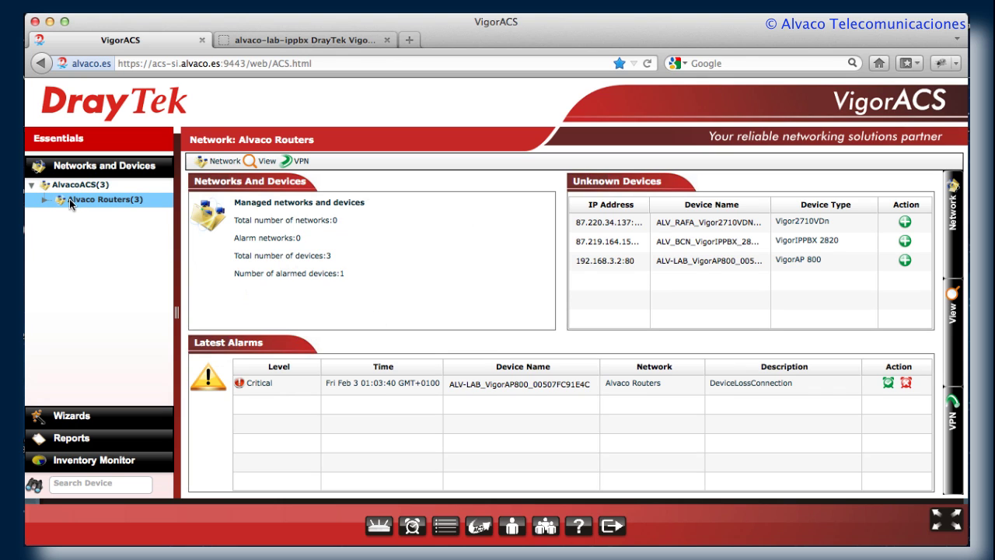
{"action": "left_click", "coordinate": [45, 201]}
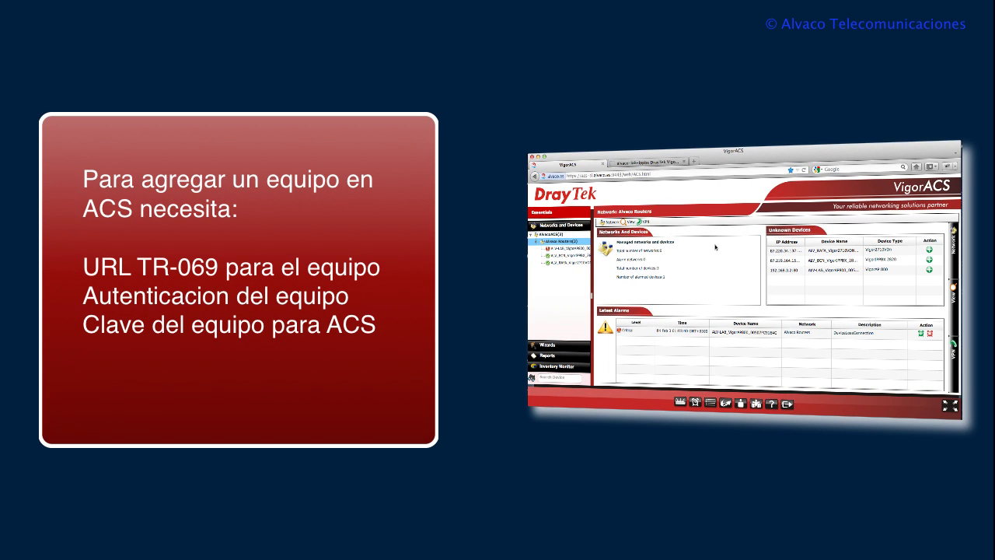
Switch to the VigorIPPBX 2820 System Status page and scroll through it
{"action": "left_click", "coordinate": [644, 163]}
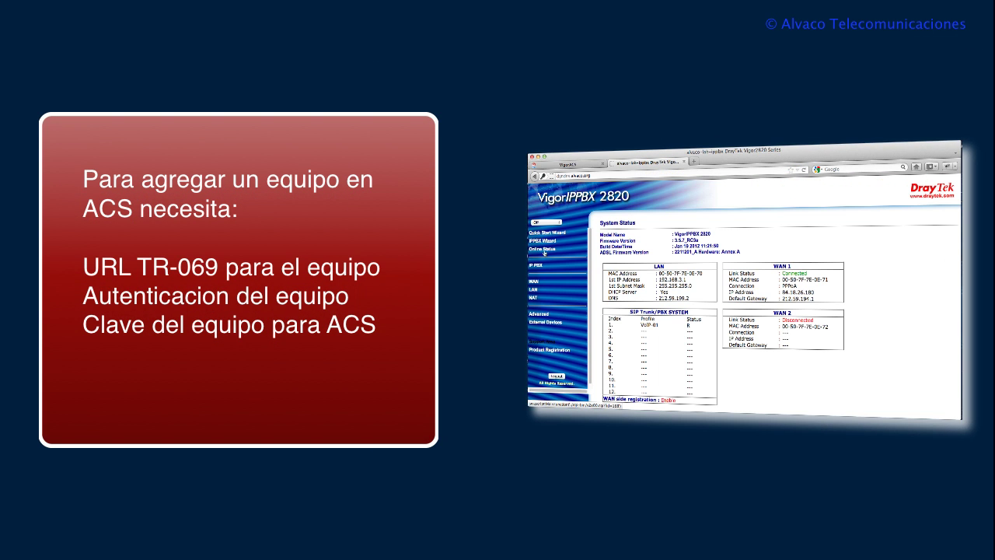
{"action": "scroll", "coordinate": [545, 254], "scroll_direction": "down", "scroll_amount": 1}
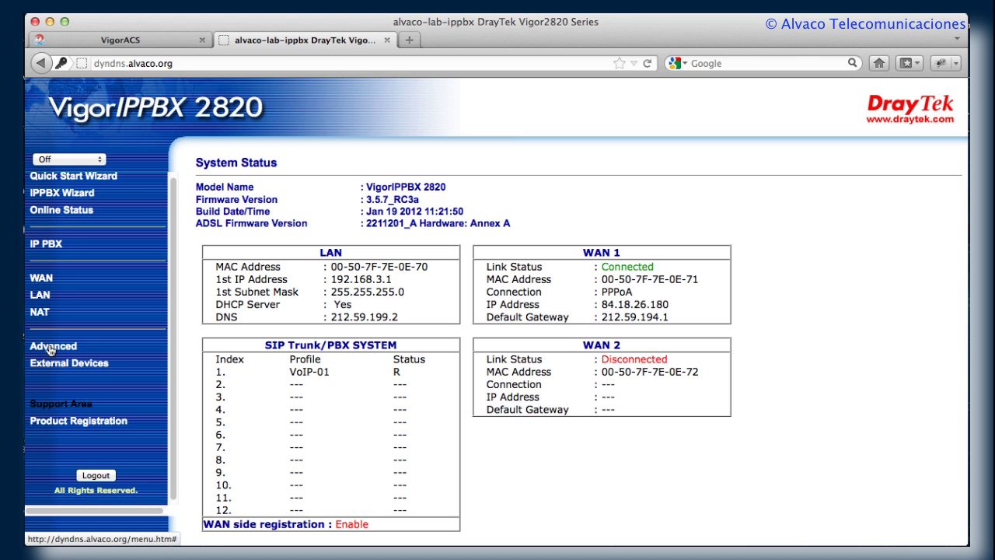
Open Advanced > System Maintenance > Management to see Internet management over HTTP, HTTPS and Telnet
{"action": "left_click", "coordinate": [50, 348]}
{"action": "scroll", "coordinate": [83, 318], "scroll_direction": "down", "scroll_amount": 2}
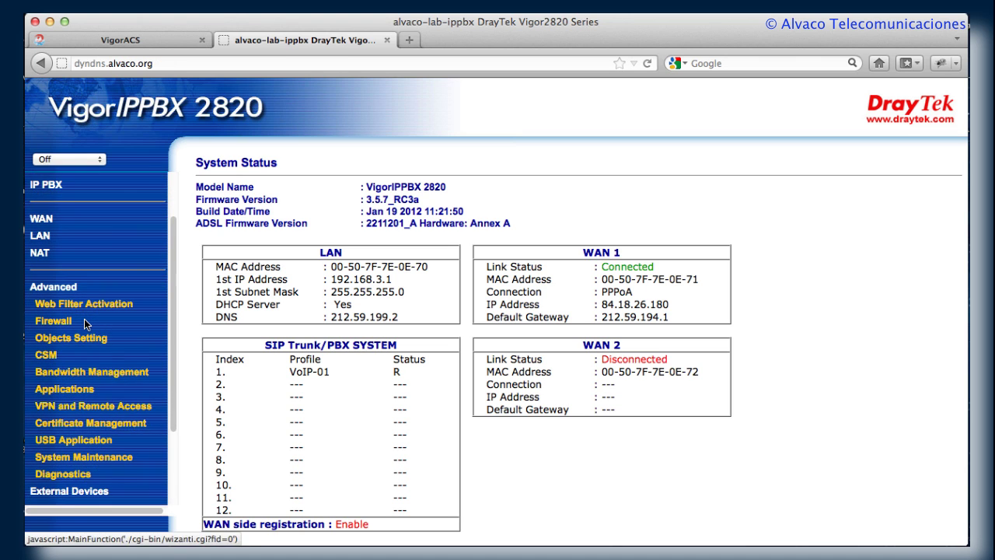
{"action": "scroll", "coordinate": [86, 325], "scroll_direction": "down", "scroll_amount": 3}
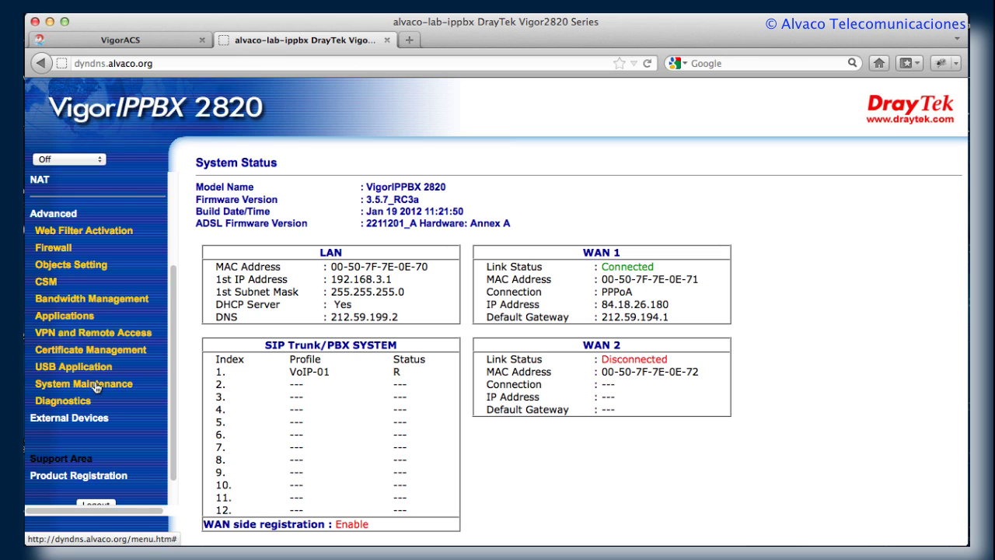
{"action": "left_click", "coordinate": [93, 382]}
{"action": "scroll", "coordinate": [113, 368], "scroll_direction": "down", "scroll_amount": 5}
{"action": "scroll", "coordinate": [113, 368], "scroll_direction": "down", "scroll_amount": 5}
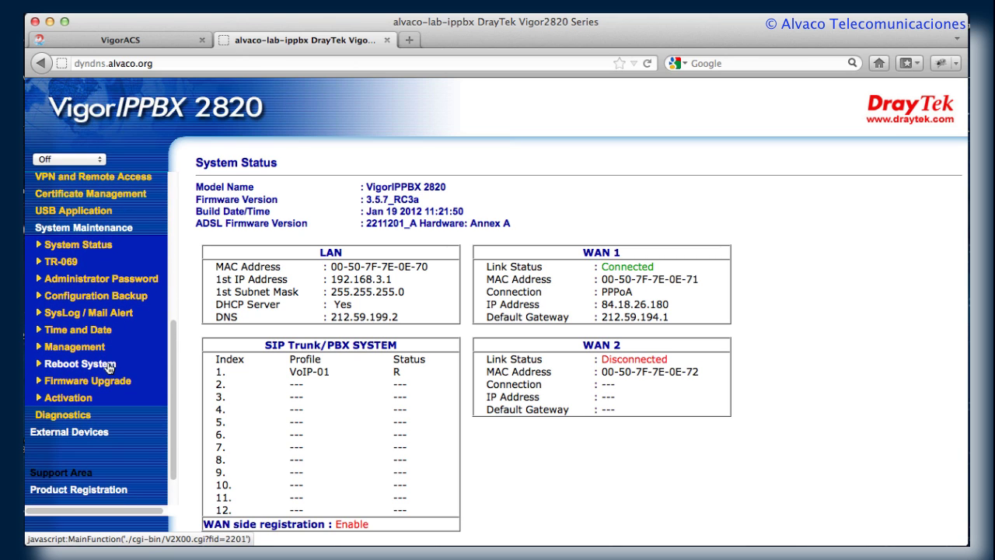
{"action": "left_click", "coordinate": [89, 354]}
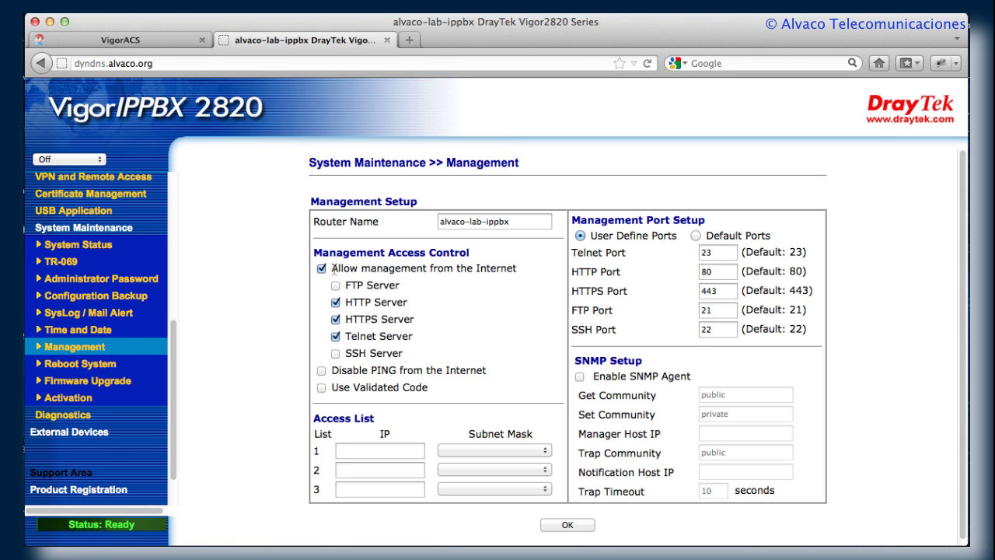
{"action": "left_click_drag", "start_coordinate": [333, 268], "coordinate": [506, 271]}
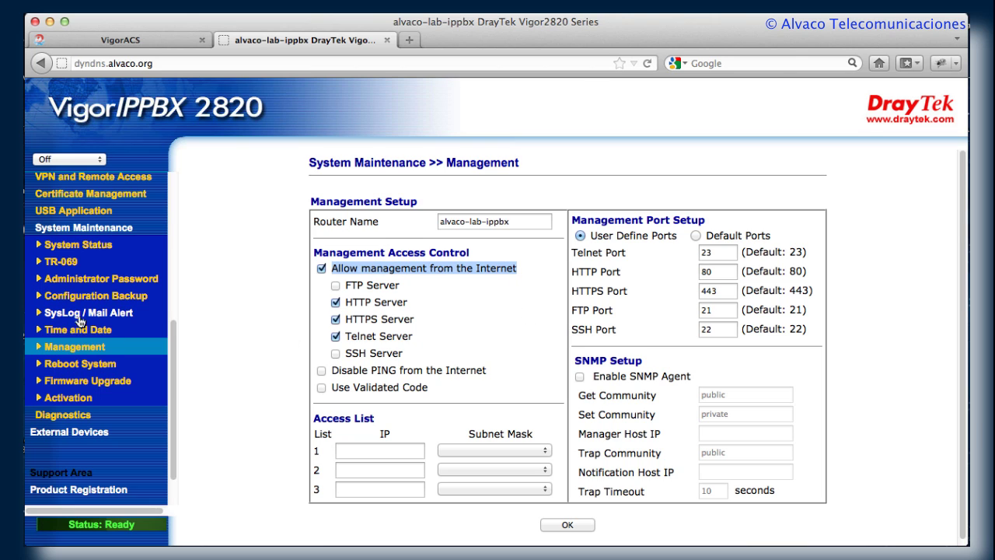
Open the TR-069 page and fill in the saved ACS server URL, reviewing its username and password
{"action": "left_click", "coordinate": [71, 270]}
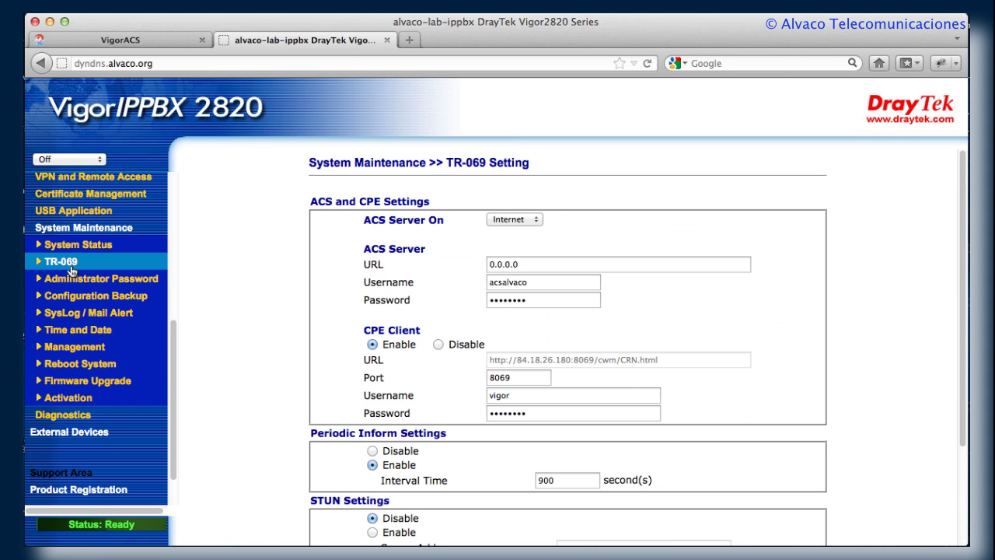
{"action": "left_click_drag", "start_coordinate": [513, 268], "coordinate": [471, 264]}
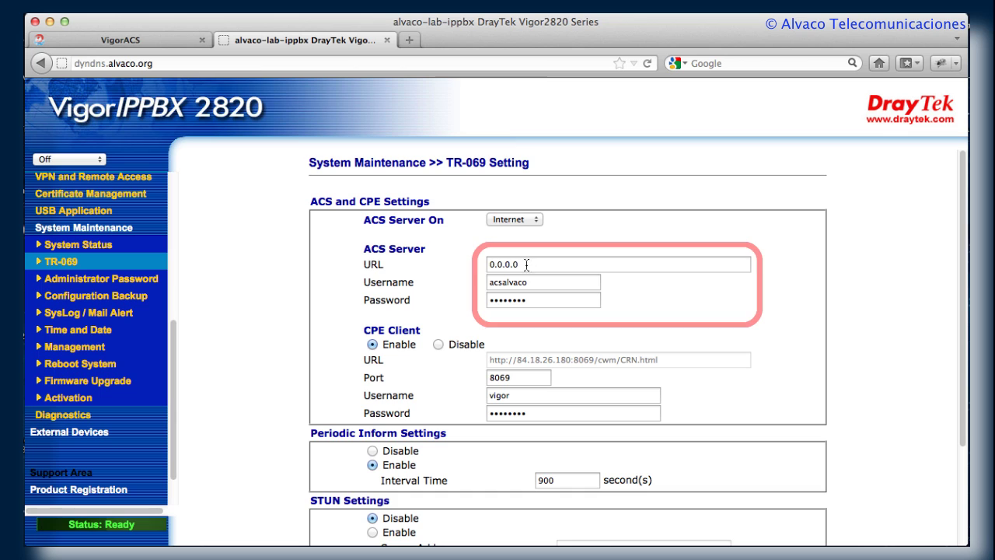
{"action": "type", "text": "http"}
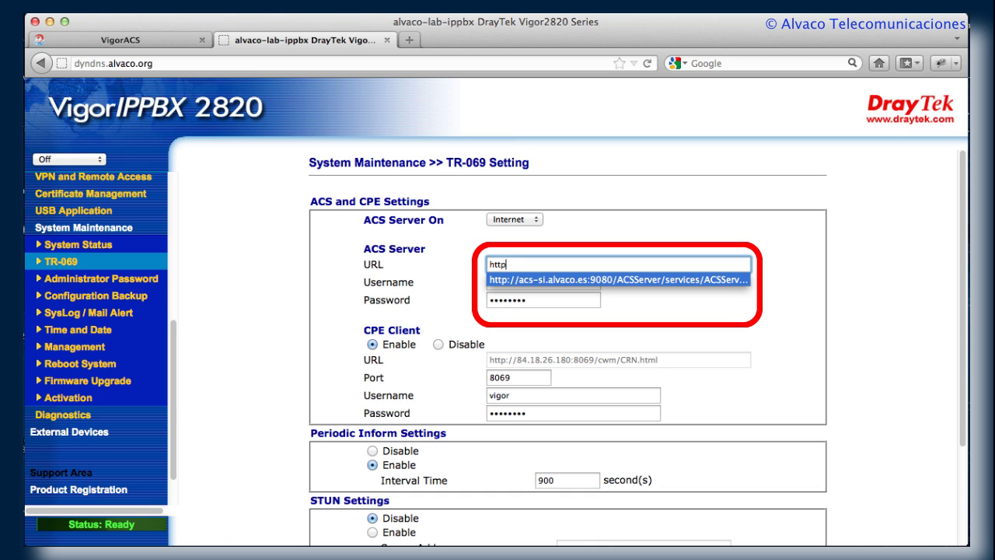
{"action": "left_click", "coordinate": [526, 277]}
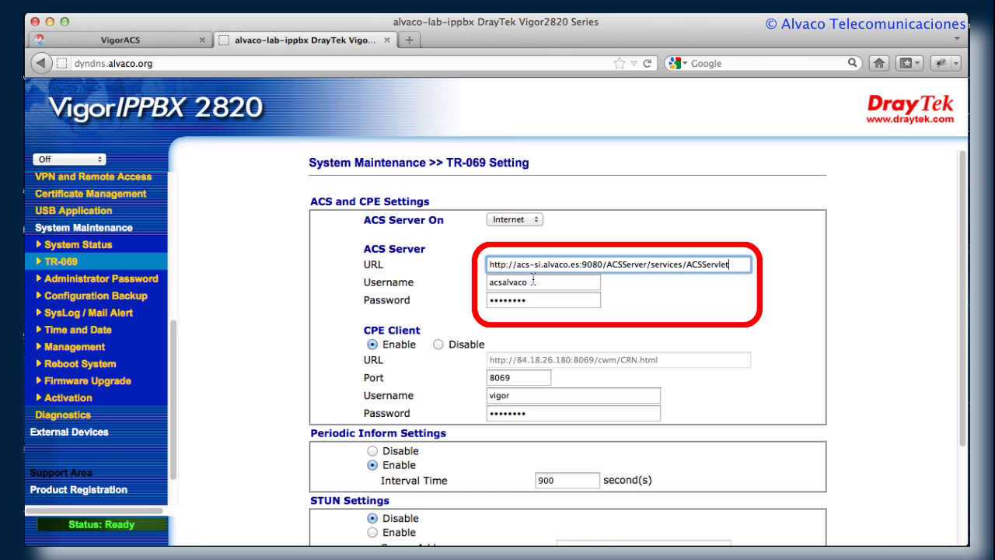
{"action": "left_click_drag", "start_coordinate": [736, 264], "coordinate": [485, 265]}
{"action": "left_click", "coordinate": [556, 244]}
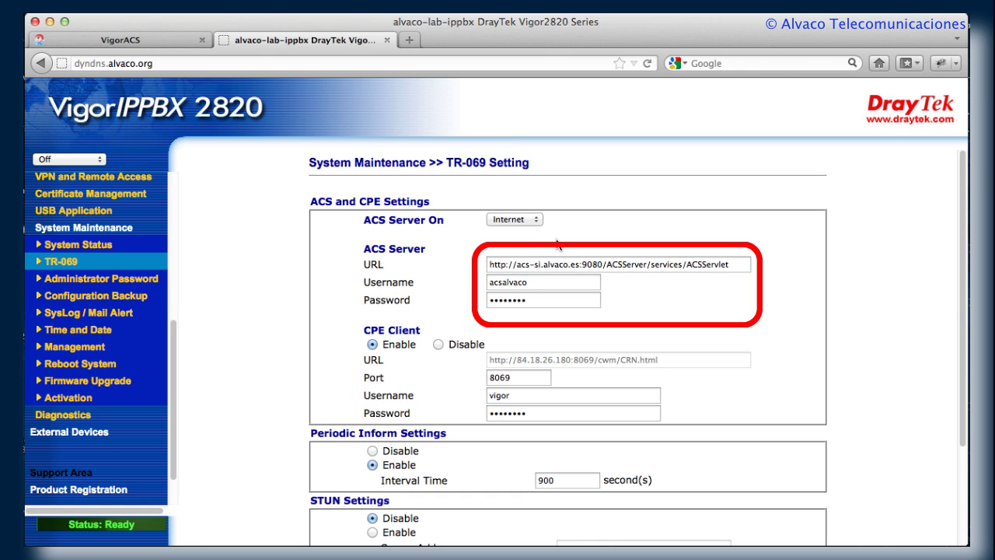
{"action": "left_click_drag", "start_coordinate": [533, 283], "coordinate": [483, 281]}
{"action": "left_click", "coordinate": [624, 320]}
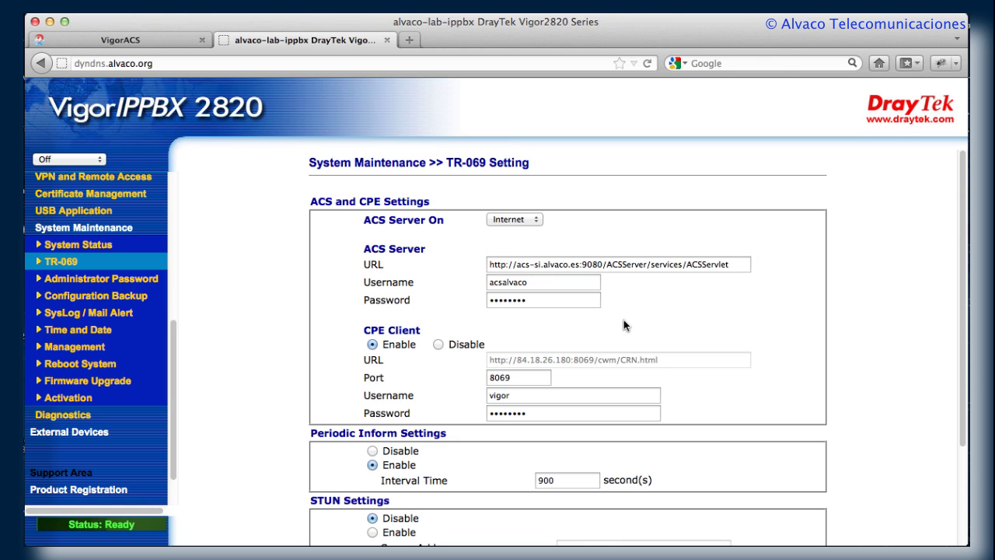
{"action": "left_click_drag", "start_coordinate": [545, 303], "coordinate": [488, 301]}
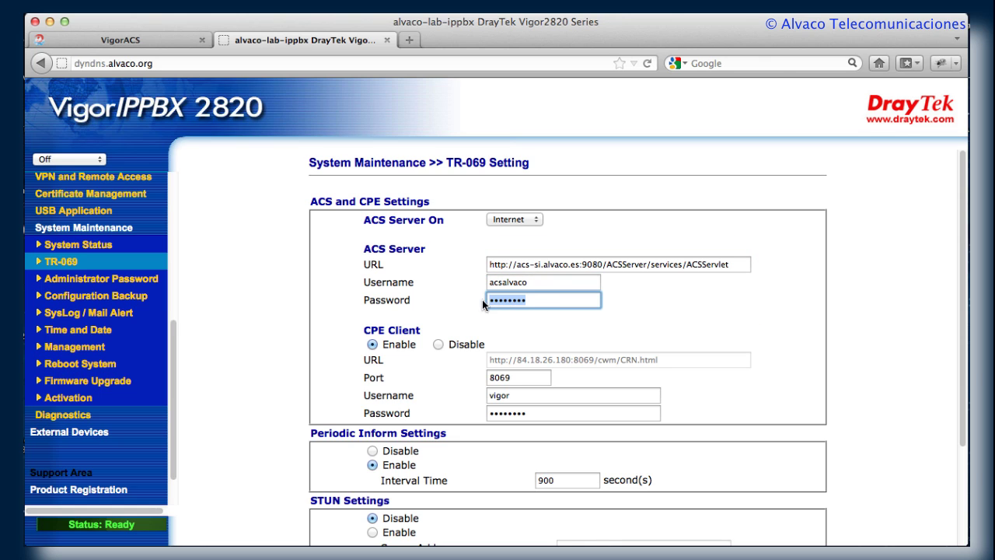
{"action": "left_click", "coordinate": [485, 326]}
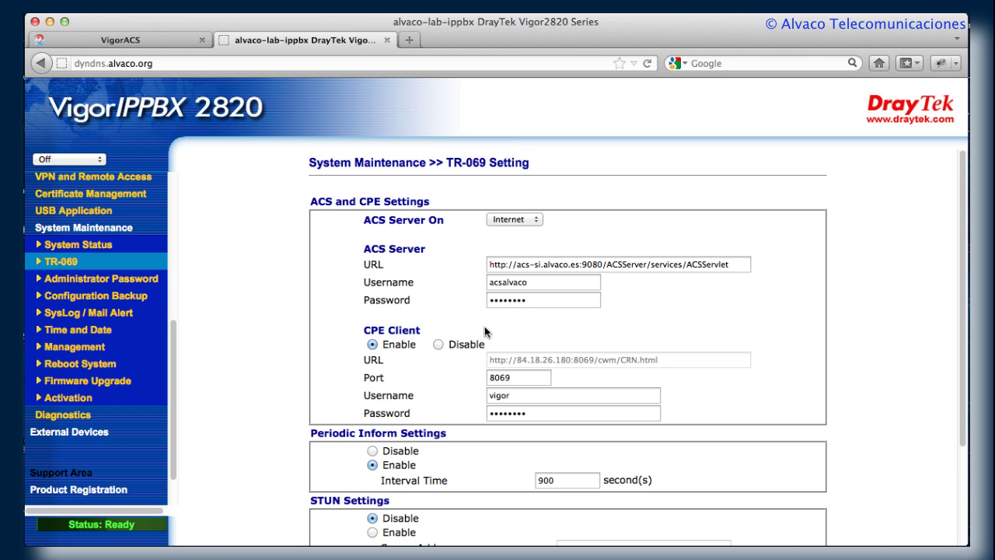
Enable the CPE client and periodic inform every 900 seconds, then save the settings
{"action": "scroll", "coordinate": [484, 326], "scroll_direction": "down", "scroll_amount": 2}
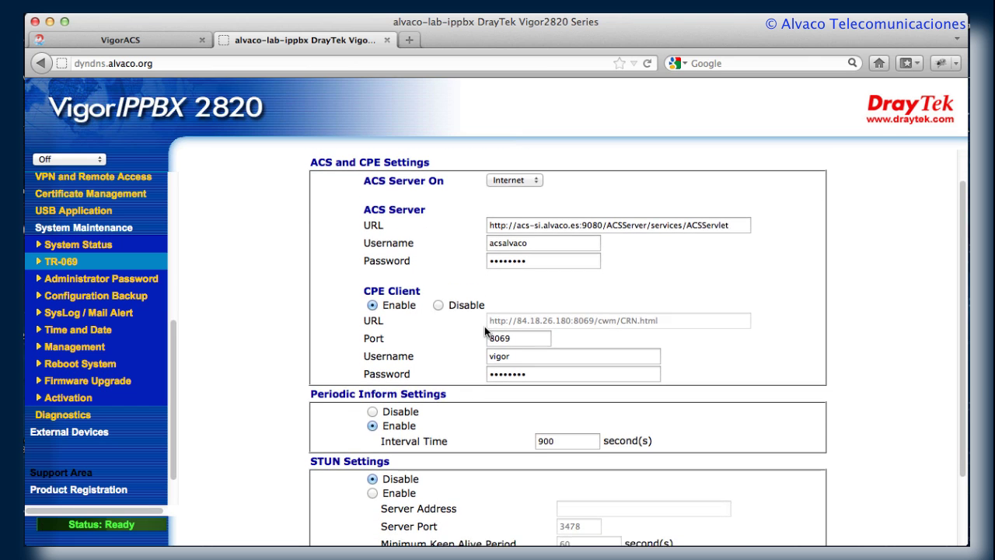
{"action": "double_click", "coordinate": [384, 297]}
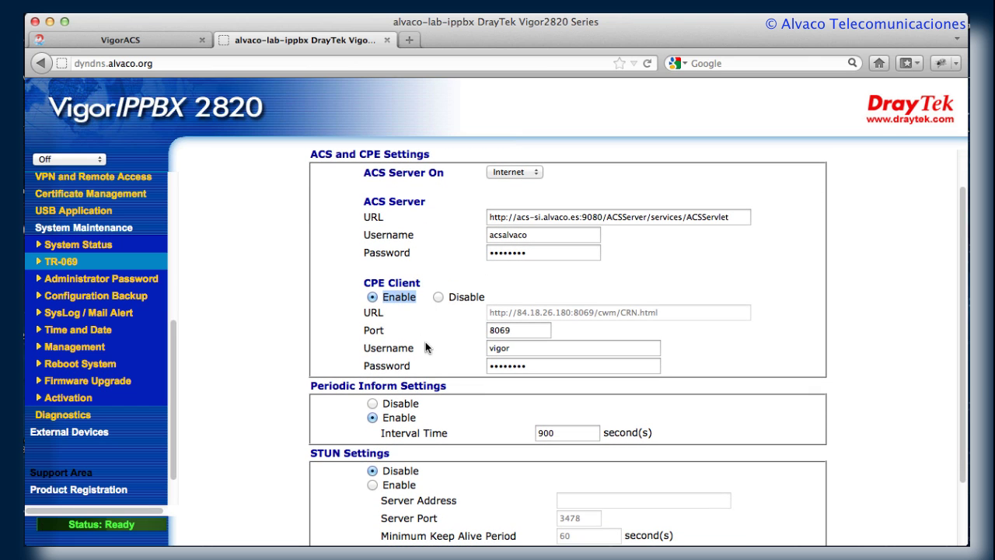
{"action": "scroll", "coordinate": [425, 341], "scroll_direction": "down", "scroll_amount": 2}
{"action": "scroll", "coordinate": [425, 342], "scroll_direction": "down", "scroll_amount": 1}
{"action": "scroll", "coordinate": [425, 341], "scroll_direction": "down", "scroll_amount": 1}
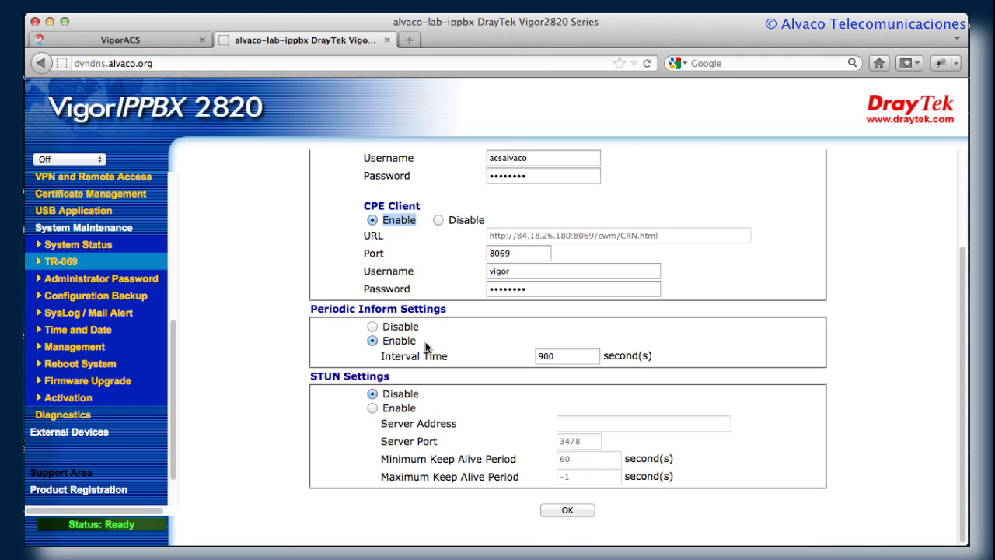
{"action": "double_click", "coordinate": [502, 271]}
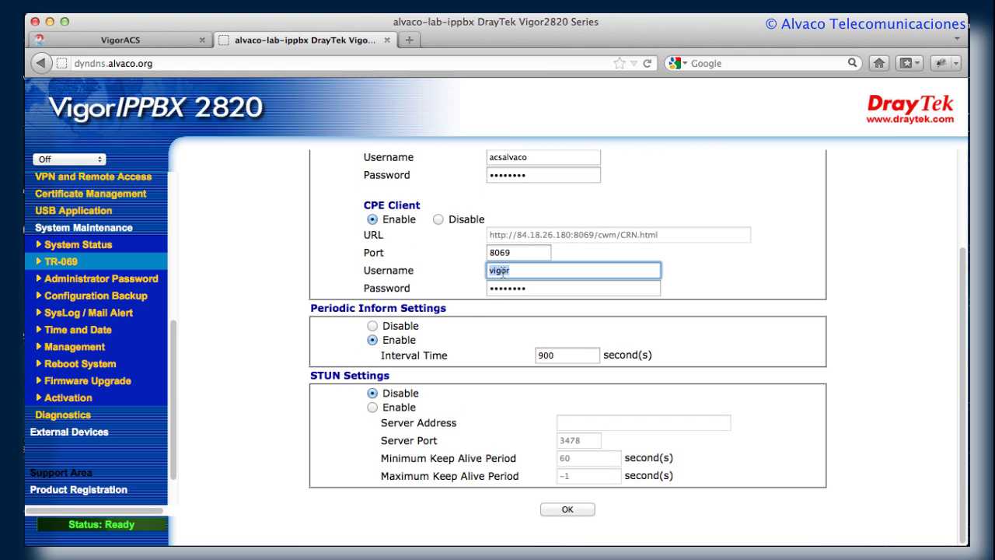
{"action": "double_click", "coordinate": [509, 287]}
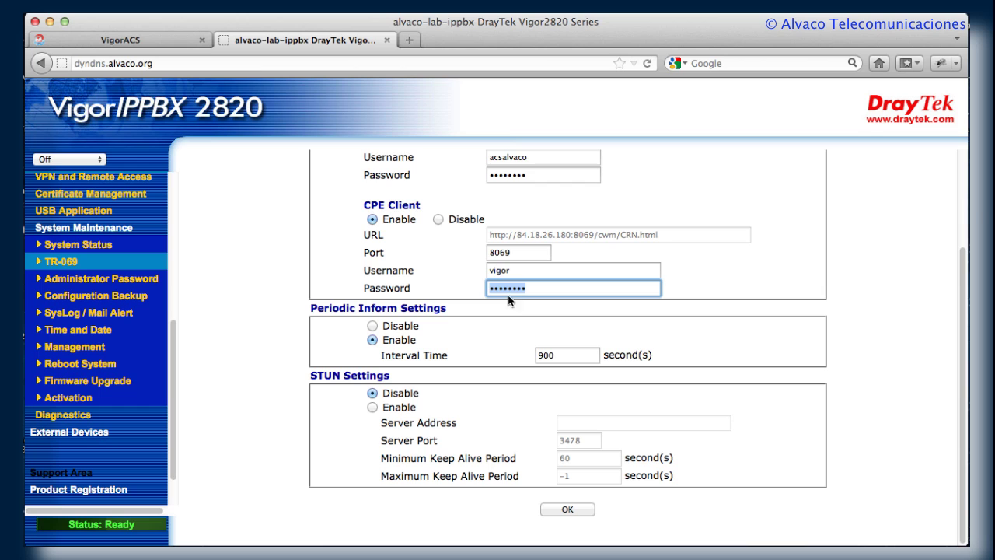
{"action": "scroll", "coordinate": [506, 319], "scroll_direction": "down", "scroll_amount": 1}
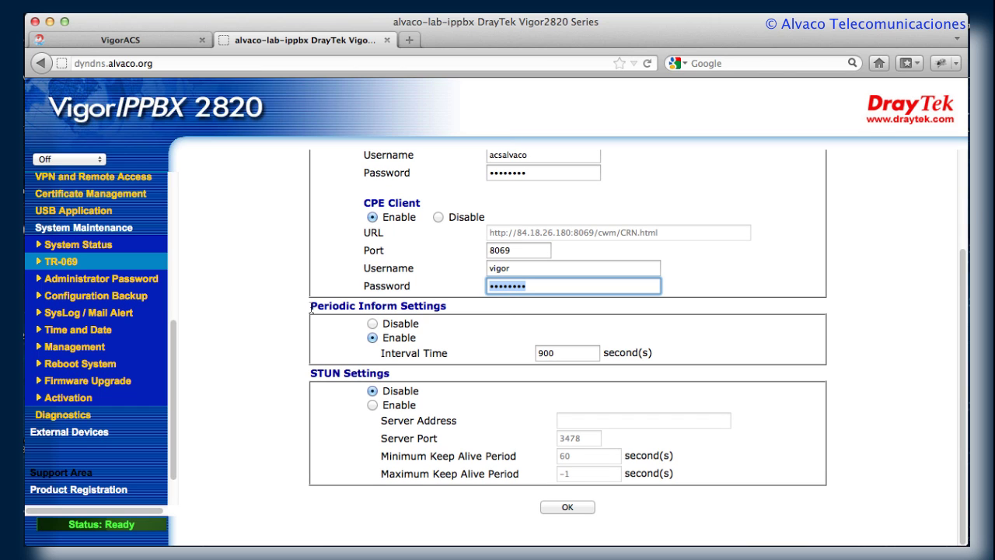
{"action": "left_click_drag", "start_coordinate": [311, 307], "coordinate": [454, 309]}
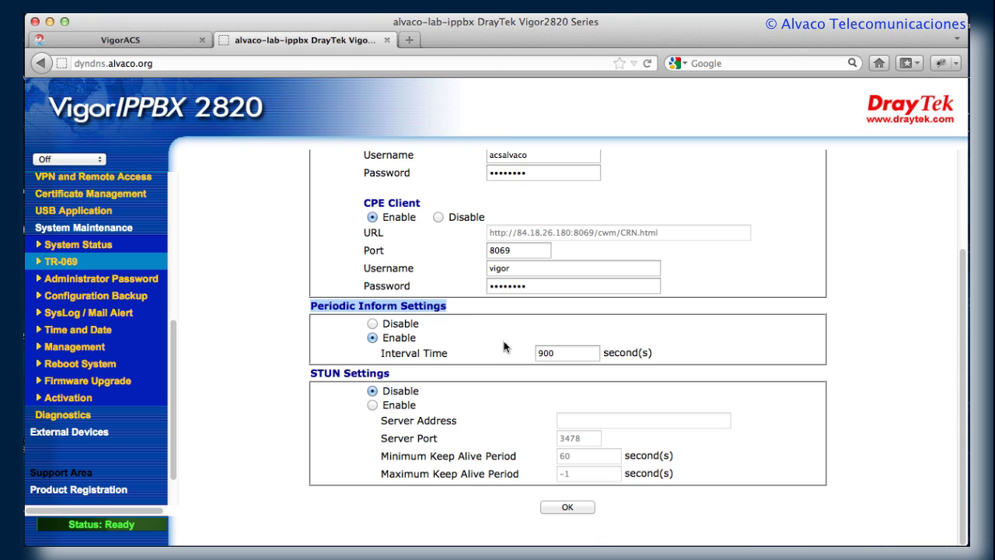
{"action": "left_click", "coordinate": [548, 353]}
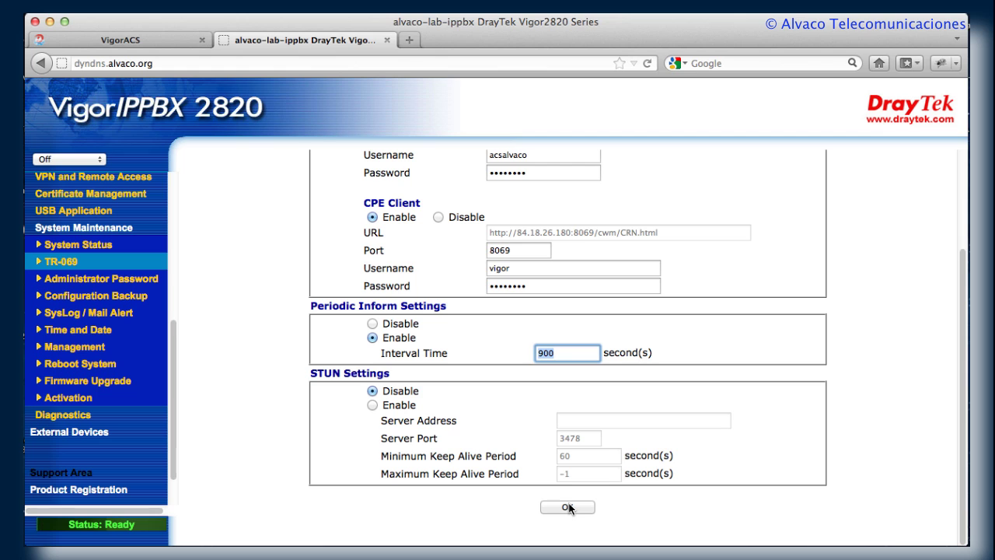
{"action": "left_click", "coordinate": [568, 508]}
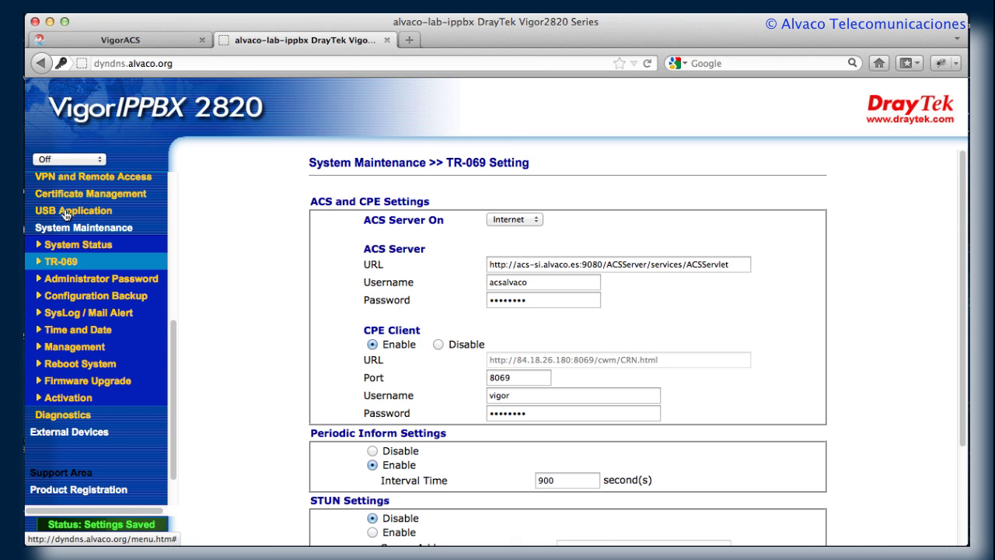
Reboot the router from Reboot System using the current configuration
{"action": "scroll", "coordinate": [66, 216], "scroll_direction": "up", "scroll_amount": 3}
{"action": "scroll", "coordinate": [70, 226], "scroll_direction": "down", "scroll_amount": 4}
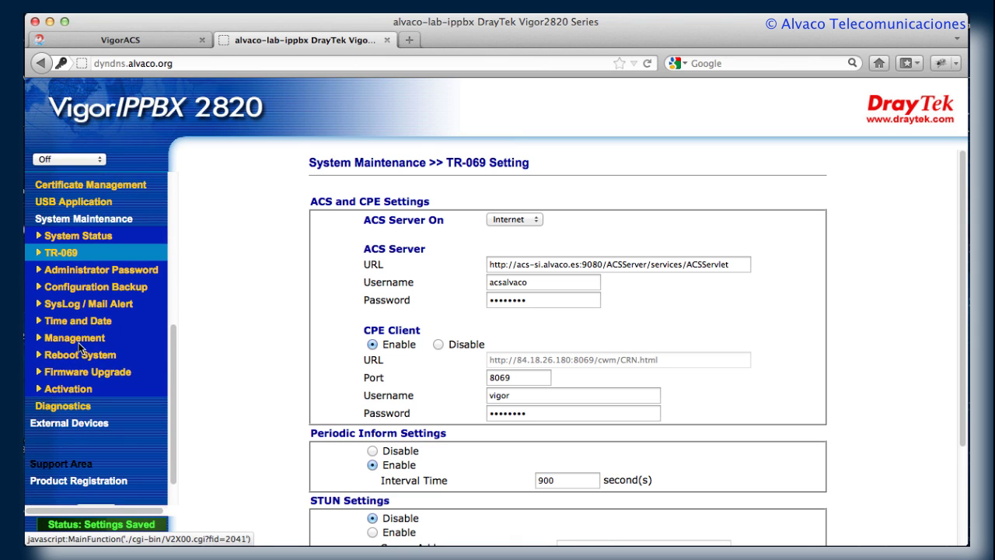
{"action": "left_click", "coordinate": [81, 354]}
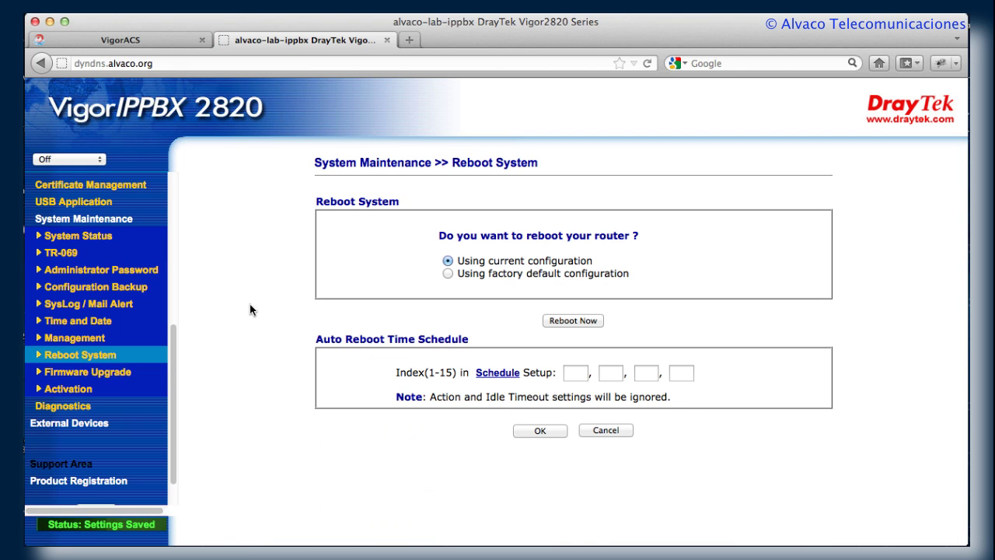
{"action": "left_click", "coordinate": [578, 321]}
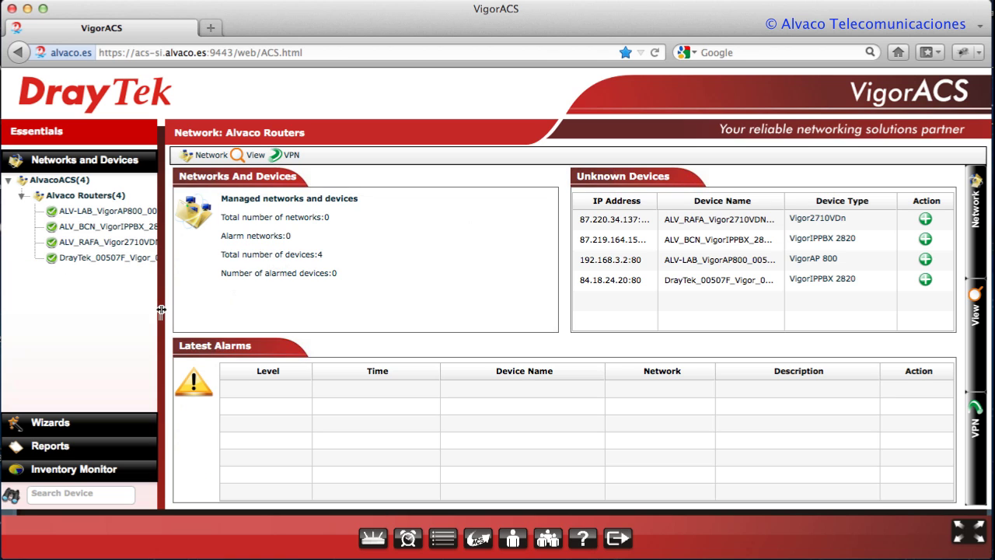
Widen the device tree and open the DrayTek_00507F_Vigor device page, firmware 3.5.7_RC3a
{"action": "left_click_drag", "start_coordinate": [161, 310], "coordinate": [236, 321]}
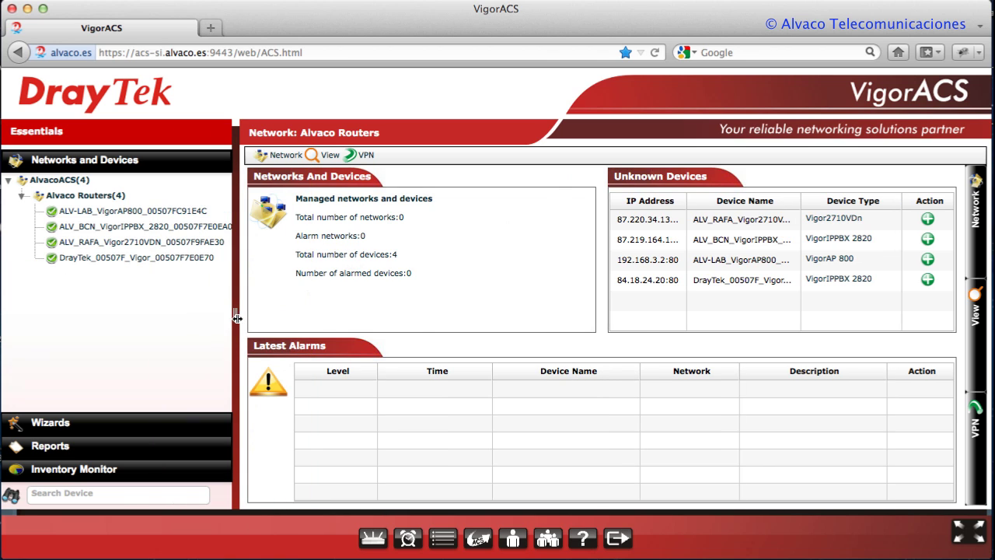
{"action": "left_click", "coordinate": [143, 265]}
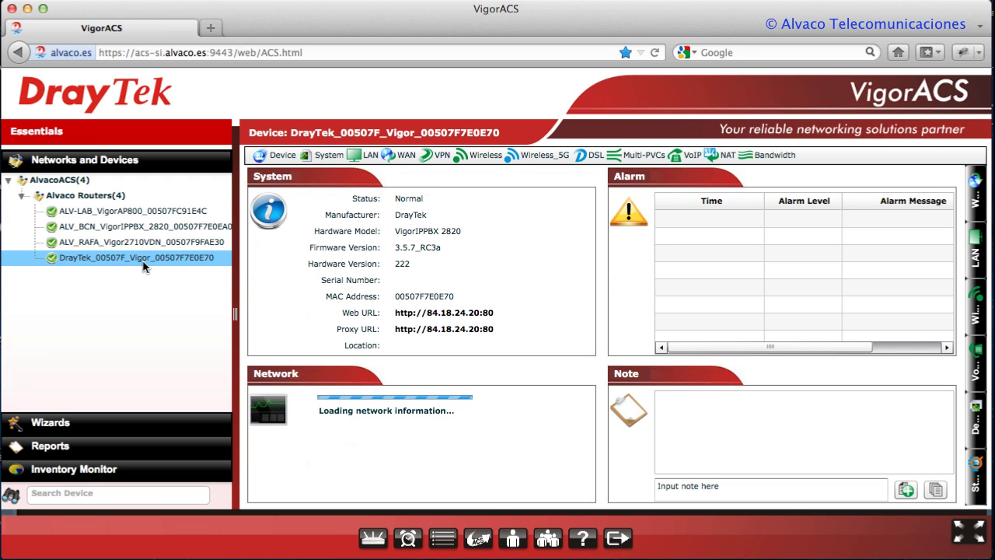
{"action": "double_click", "coordinate": [427, 231]}
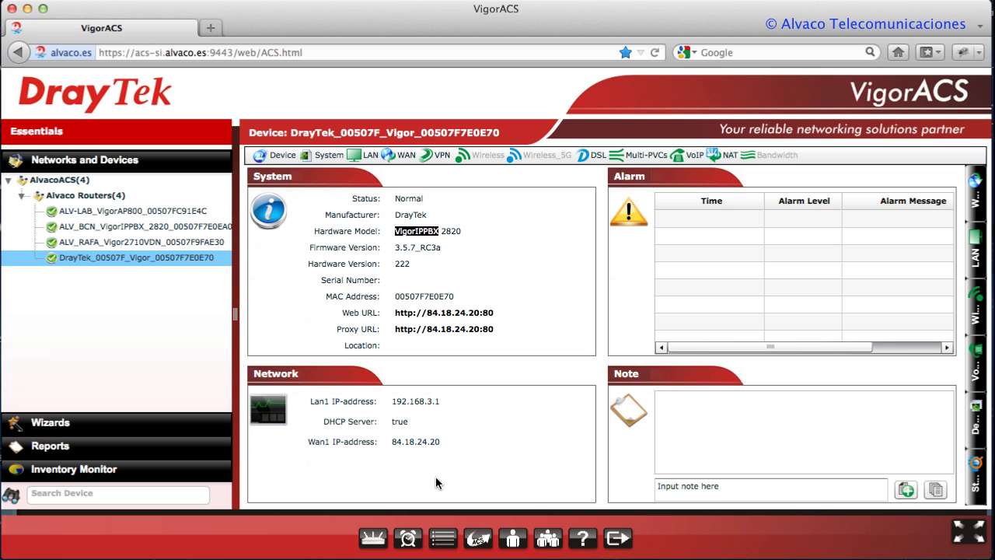
Open Admin > Device Management and load the VigorIPPBX 2820 device's editable details
{"action": "left_click", "coordinate": [513, 535]}
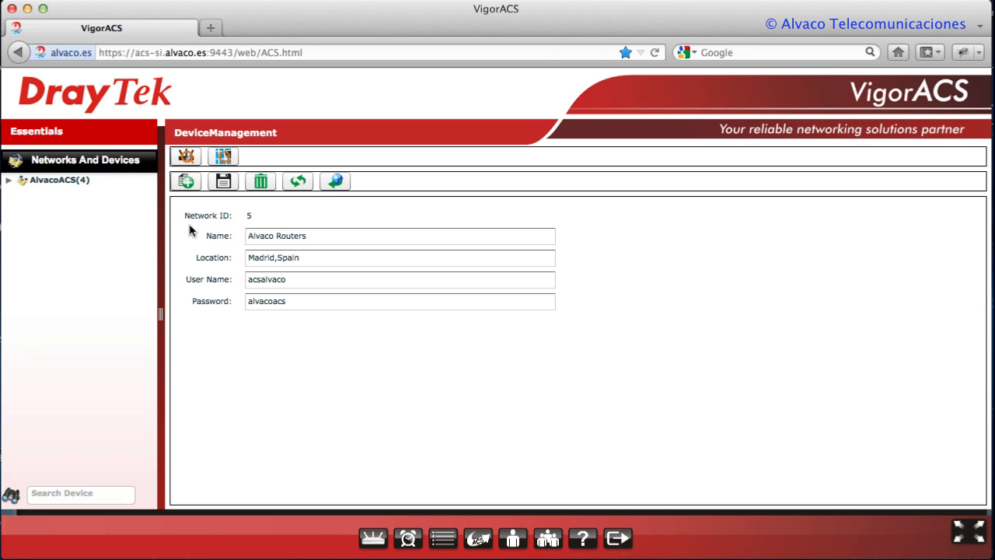
{"action": "left_click", "coordinate": [8, 181]}
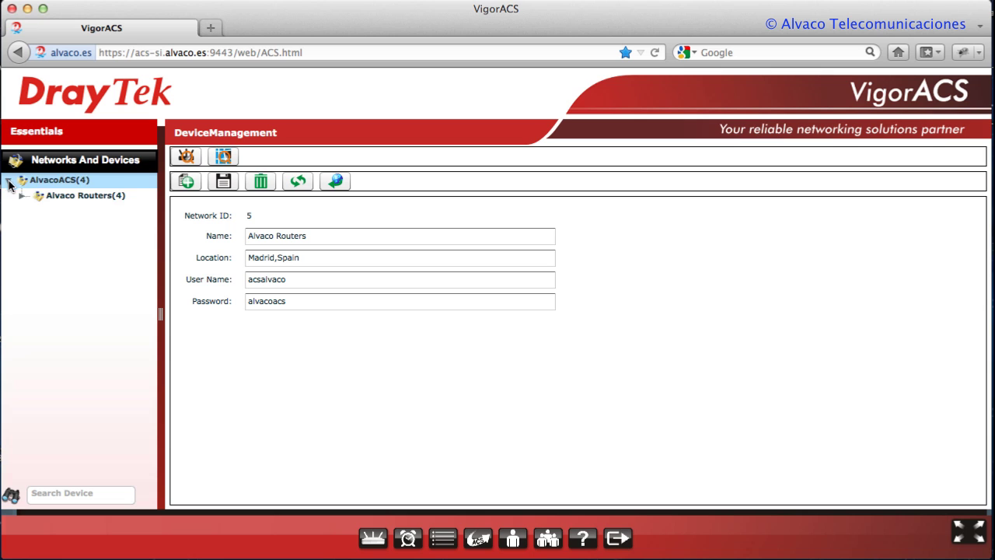
{"action": "left_click", "coordinate": [21, 197]}
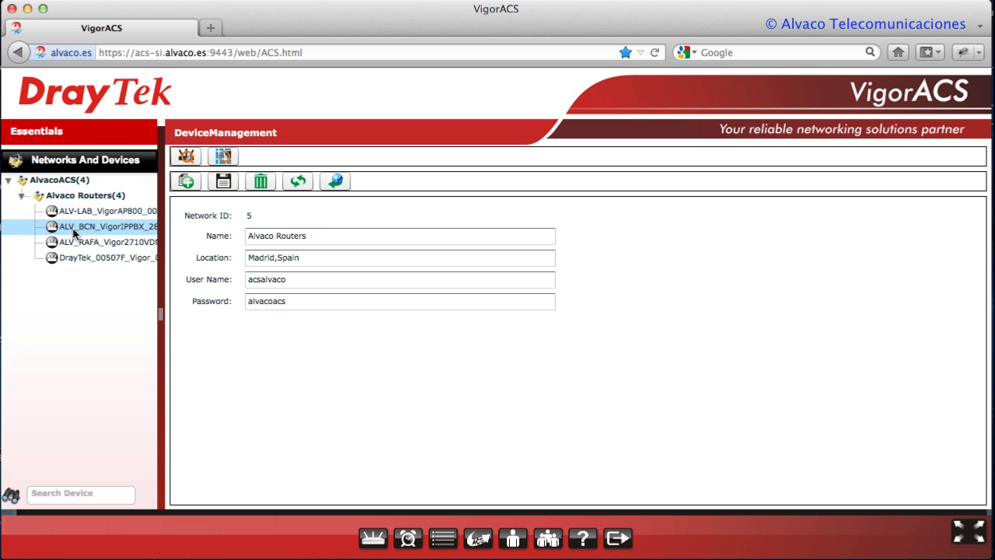
{"action": "left_click", "coordinate": [103, 259]}
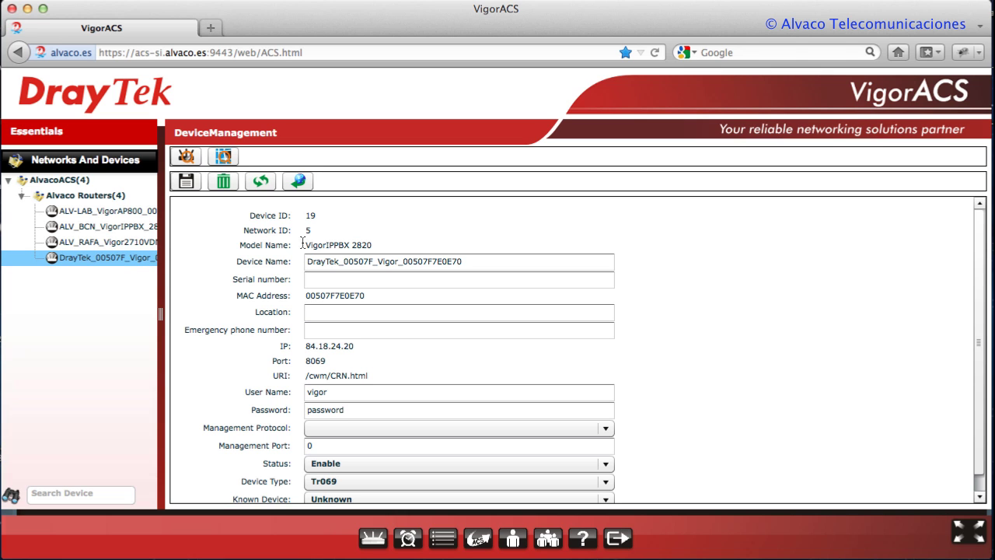
{"action": "left_click_drag", "start_coordinate": [306, 243], "coordinate": [375, 245]}
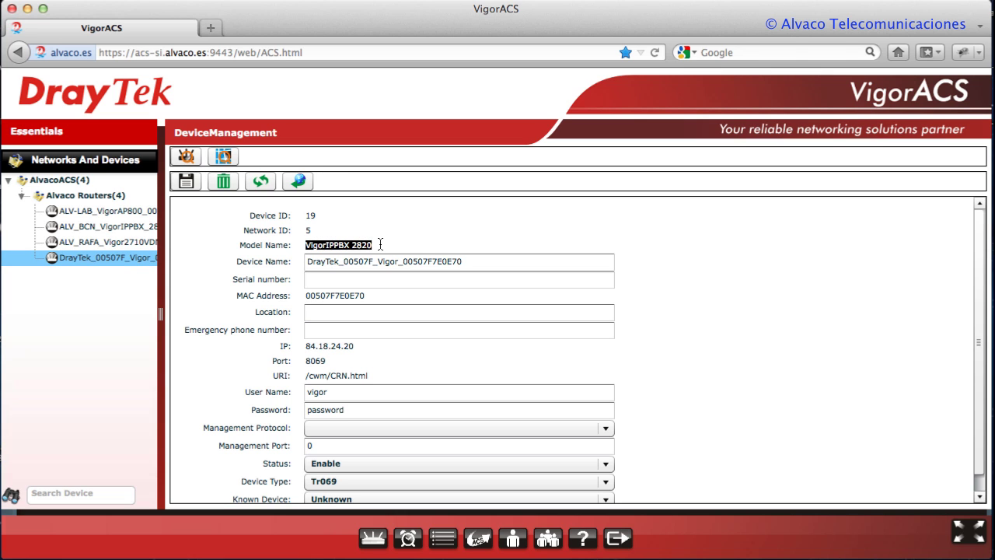
{"action": "left_click", "coordinate": [381, 244]}
Rename the device to ALV-LAB-01_VigorIPPBX2820_00507F7E0E70
{"action": "left_click", "coordinate": [397, 262]}
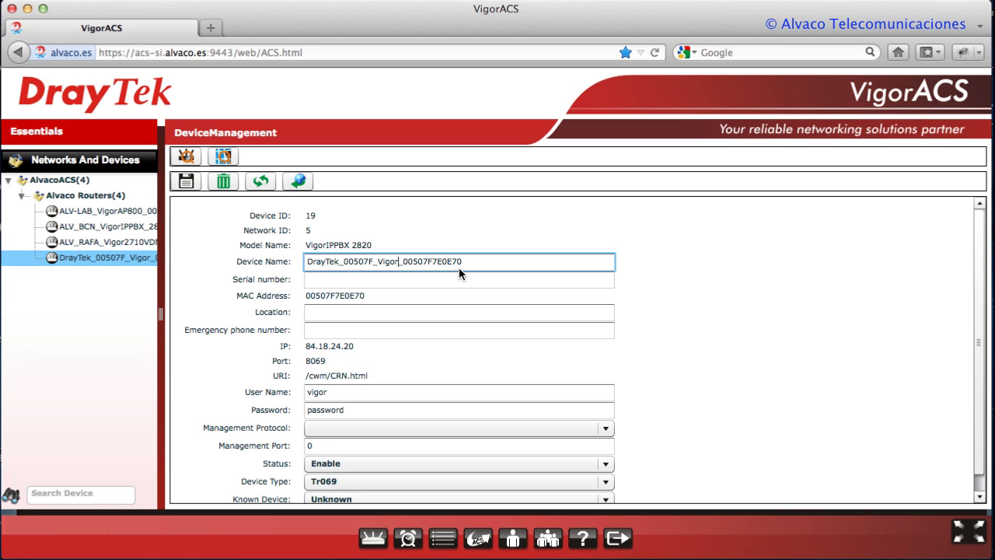
{"action": "type", "text": "IPPBX2820"}
{"action": "left_click_drag", "start_coordinate": [373, 263], "coordinate": [309, 262]}
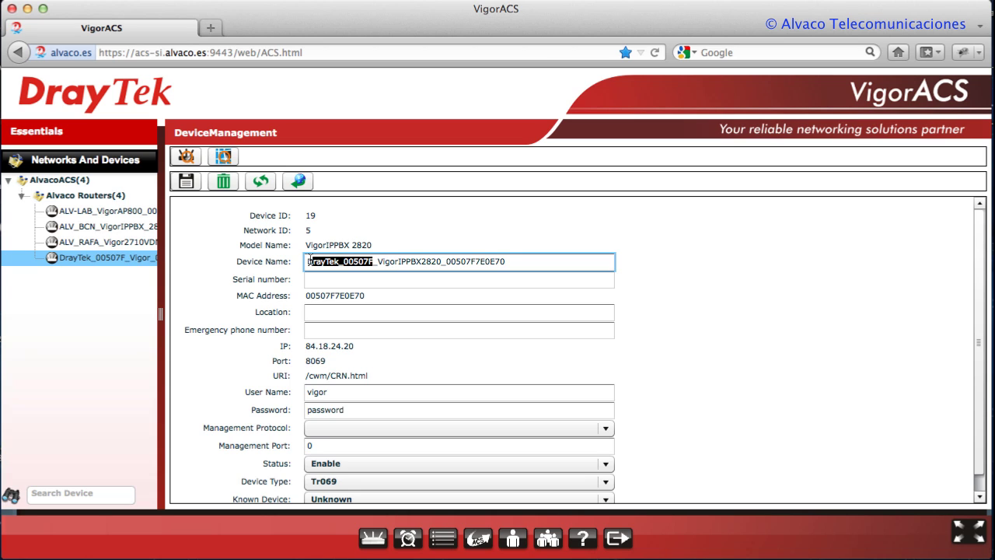
{"action": "key", "text": "BackSpace"}
{"action": "type", "text": "ALV"}
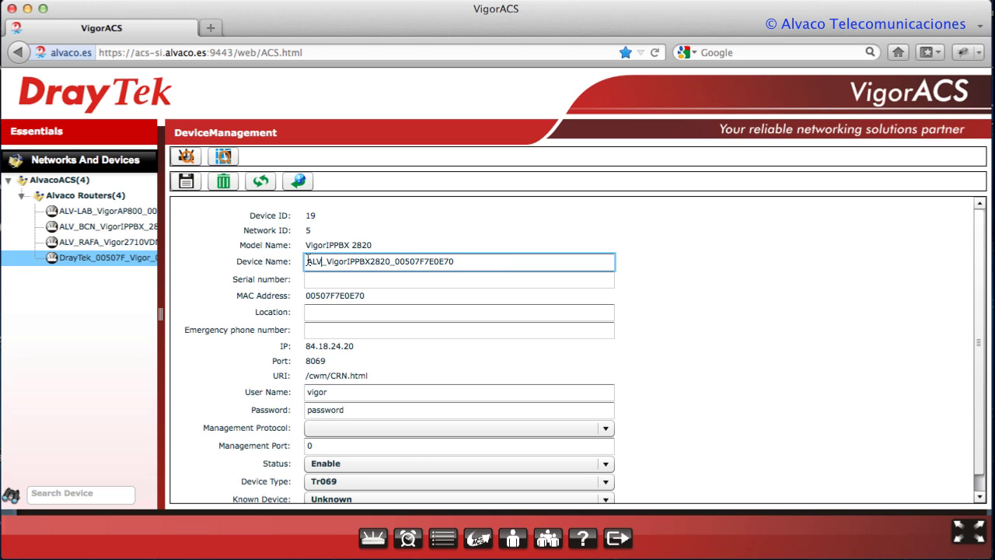
{"action": "type", "text": "-"}
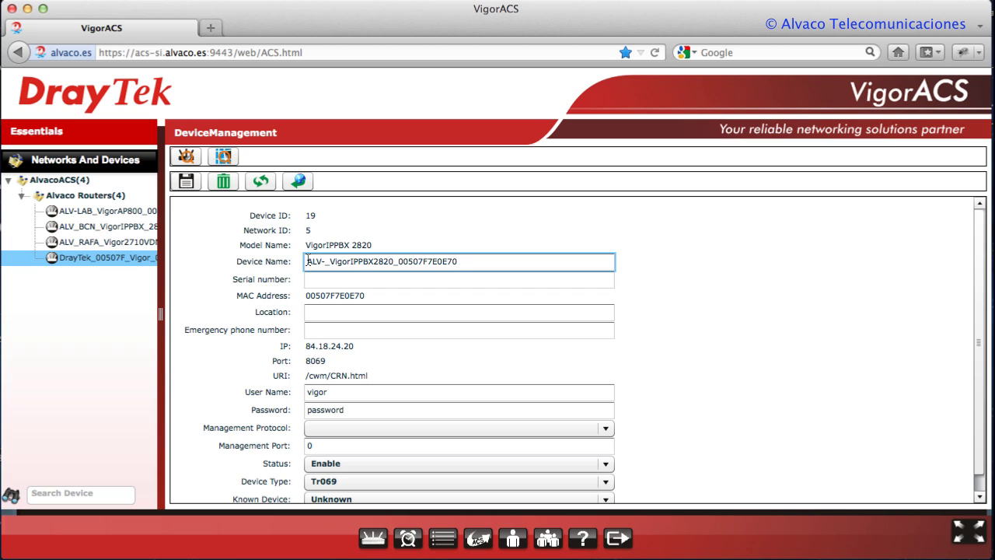
{"action": "type", "text": "LABO"}
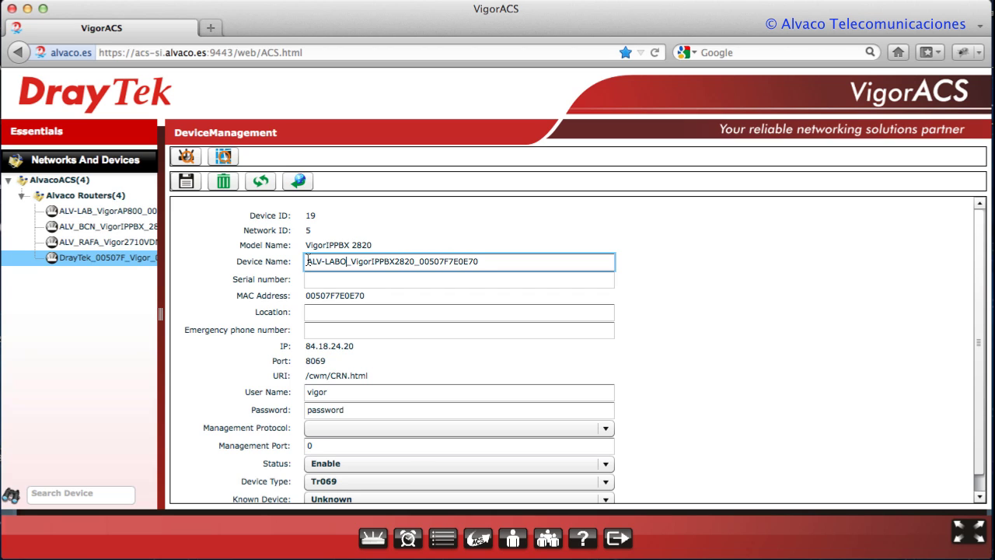
{"action": "key", "text": "BackSpace"}
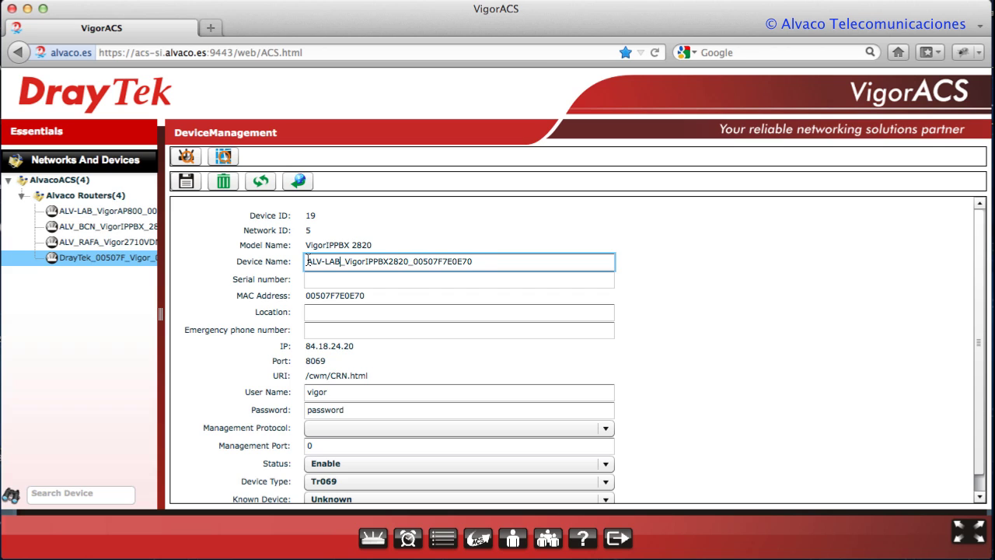
{"action": "type", "text": "-01"}
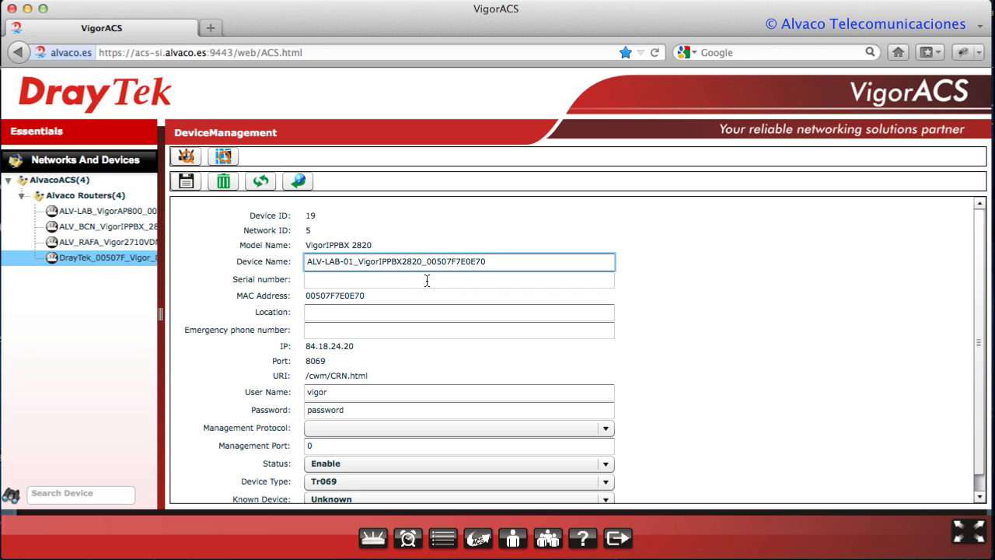
Set the location to Coslada, Madrid, Spain and save the device changes
{"action": "scroll", "coordinate": [449, 282], "scroll_direction": "down", "scroll_amount": 1}
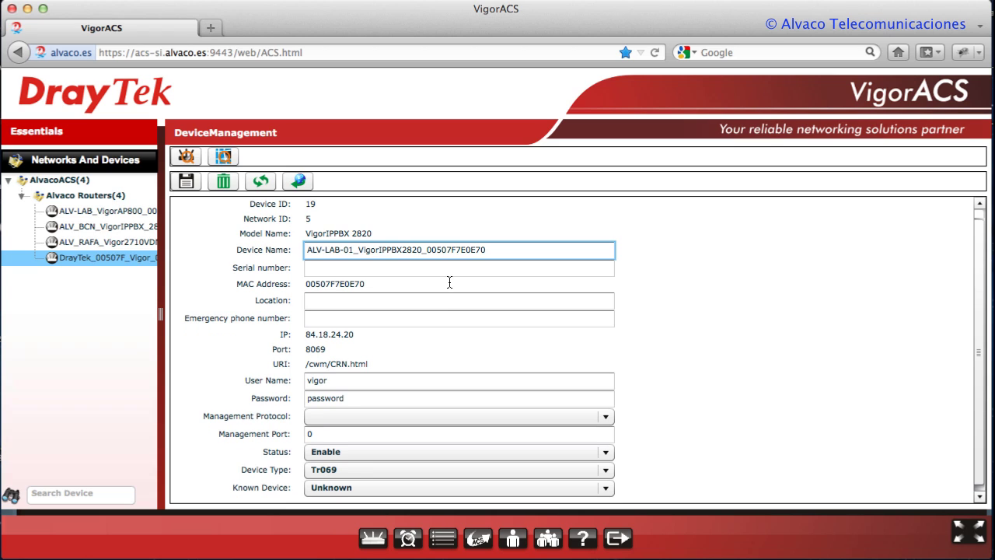
{"action": "left_click", "coordinate": [338, 296]}
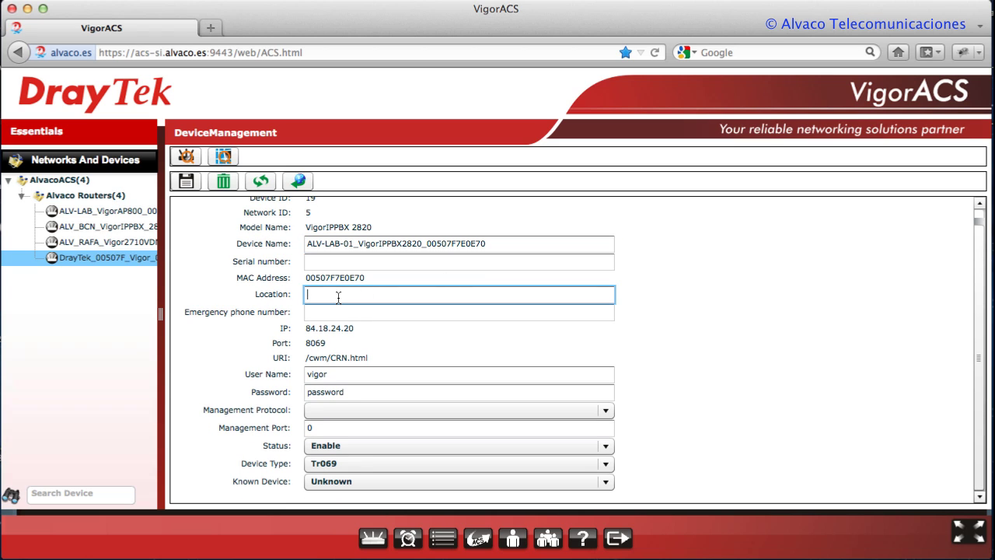
{"action": "type", "text": "Coslada, Madrid, Spain"}
{"action": "scroll", "coordinate": [339, 298], "scroll_direction": "up", "scroll_amount": 2}
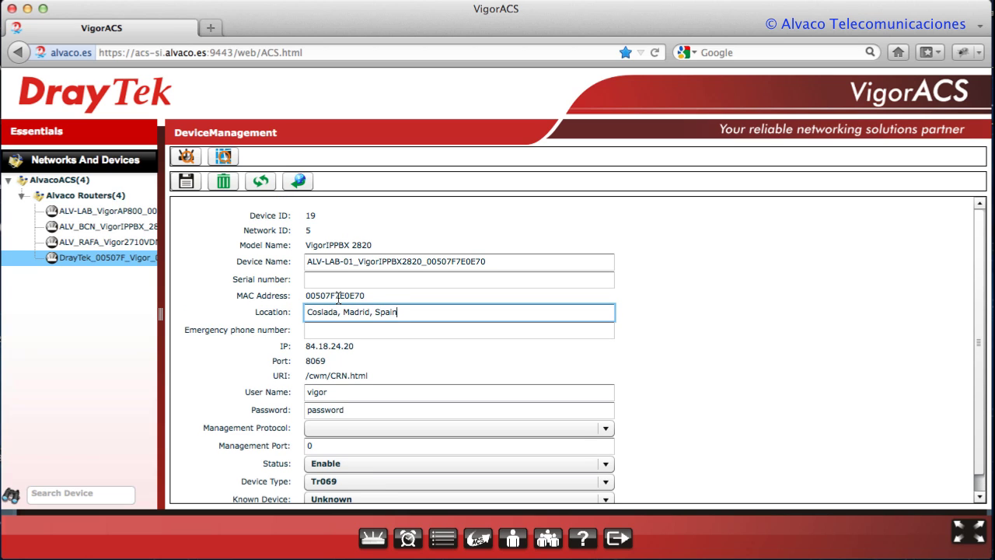
{"action": "left_click", "coordinate": [186, 180]}
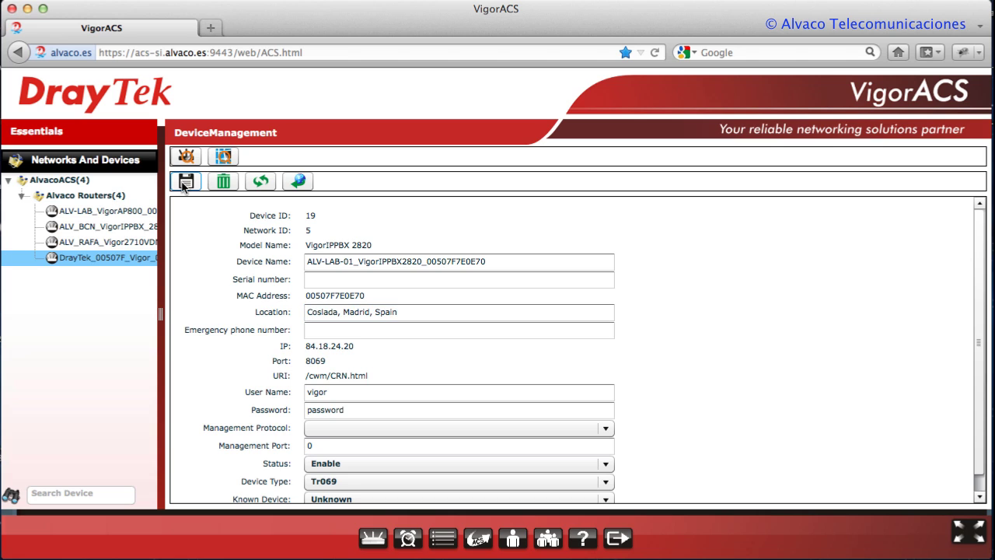
{"action": "left_click", "coordinate": [494, 329]}
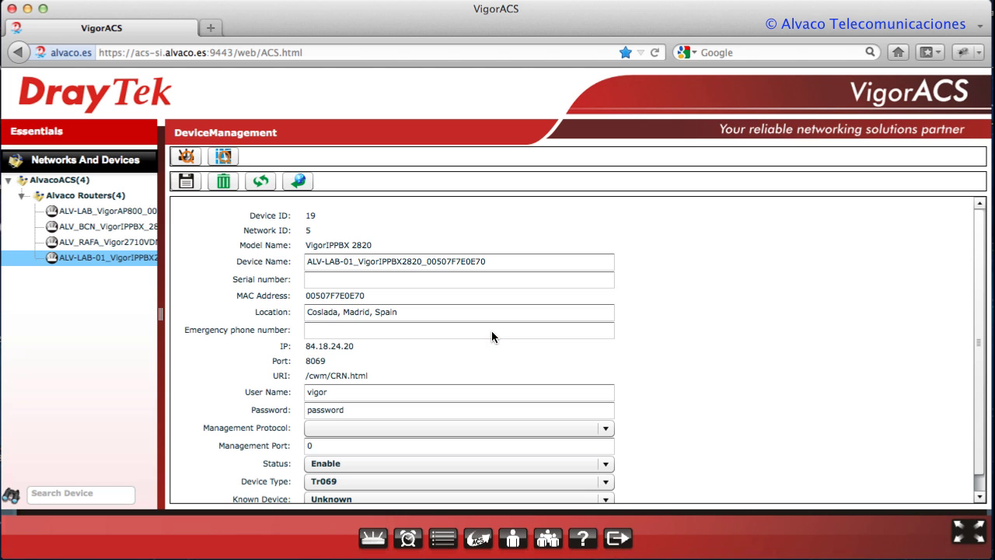
{"action": "left_click", "coordinate": [110, 264]}
View the device pinned at Coslada, Madrid on the topology map, then return to its status page
{"action": "left_click", "coordinate": [223, 156]}
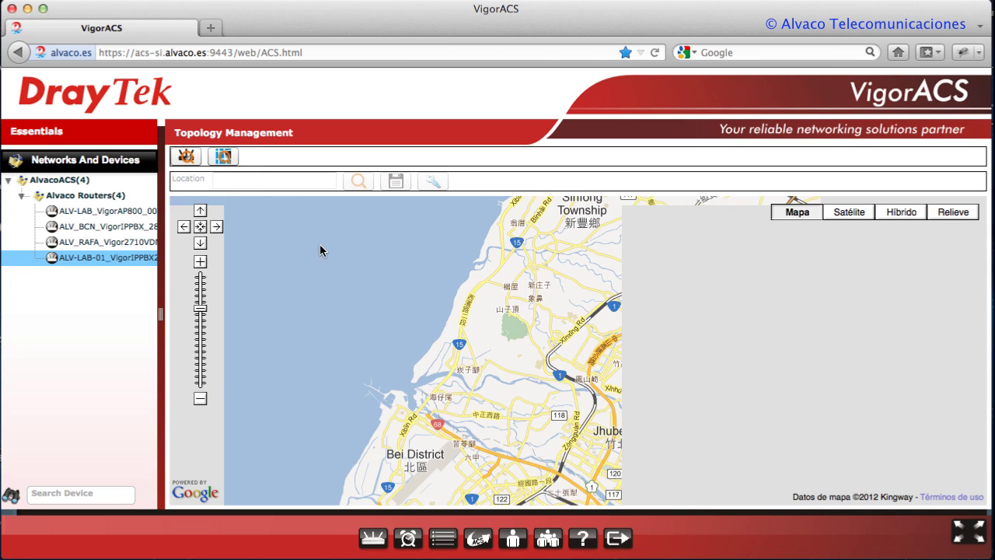
{"action": "left_click", "coordinate": [121, 266]}
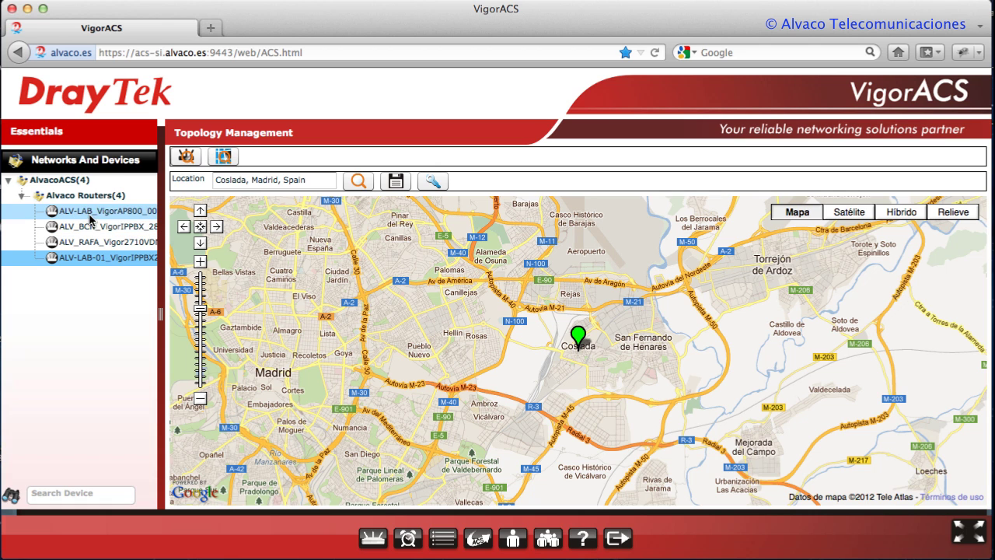
{"action": "left_click", "coordinate": [370, 538]}
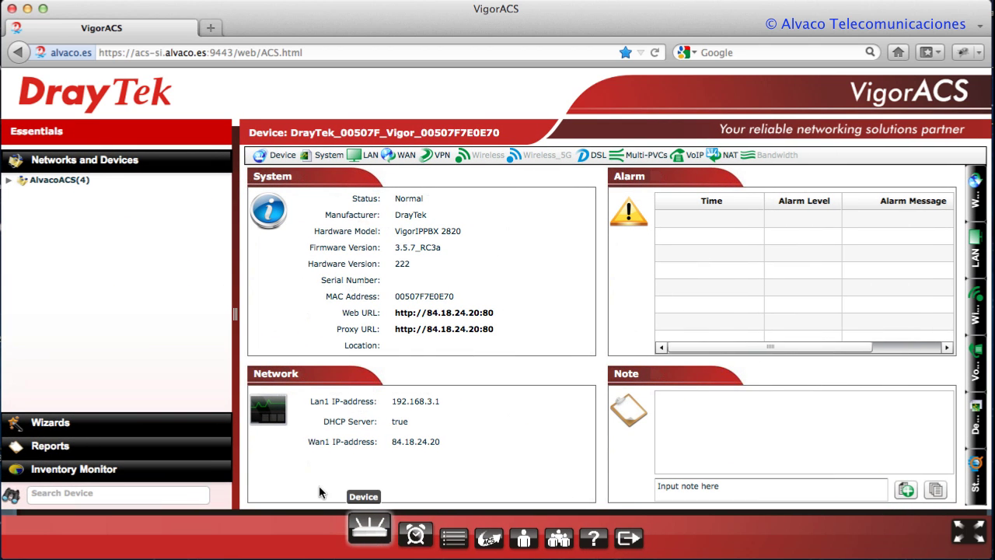
Select ALV-LAB-01 under Alvaco Routers and add the note 'Equipo del laboratorio de Coslada. Demo de ACS'
{"action": "left_click", "coordinate": [7, 181]}
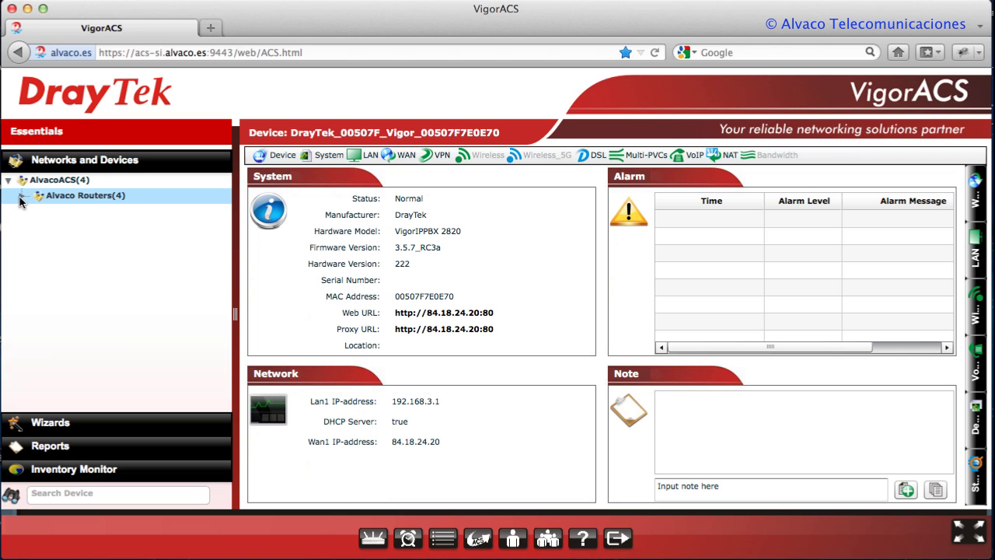
{"action": "left_click", "coordinate": [21, 196]}
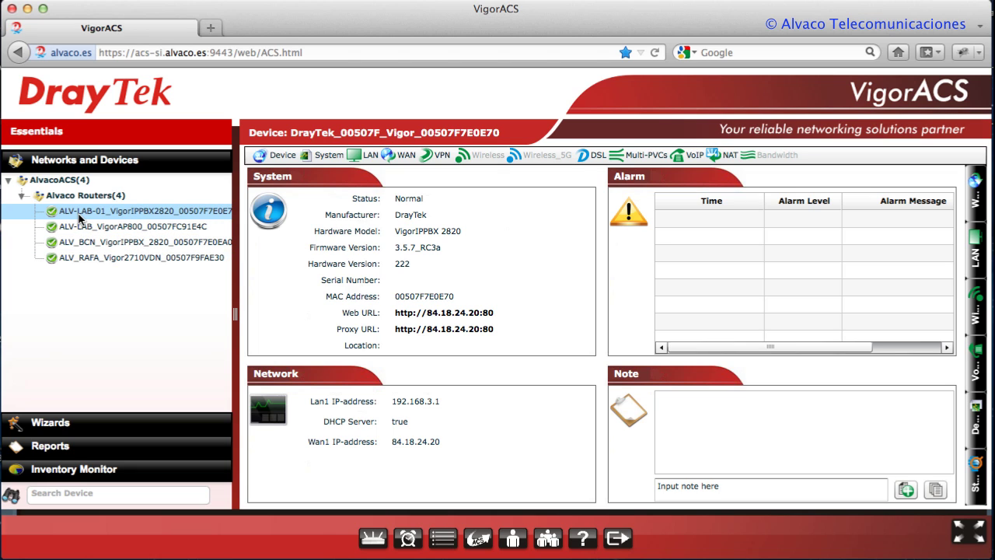
{"action": "left_click", "coordinate": [80, 219]}
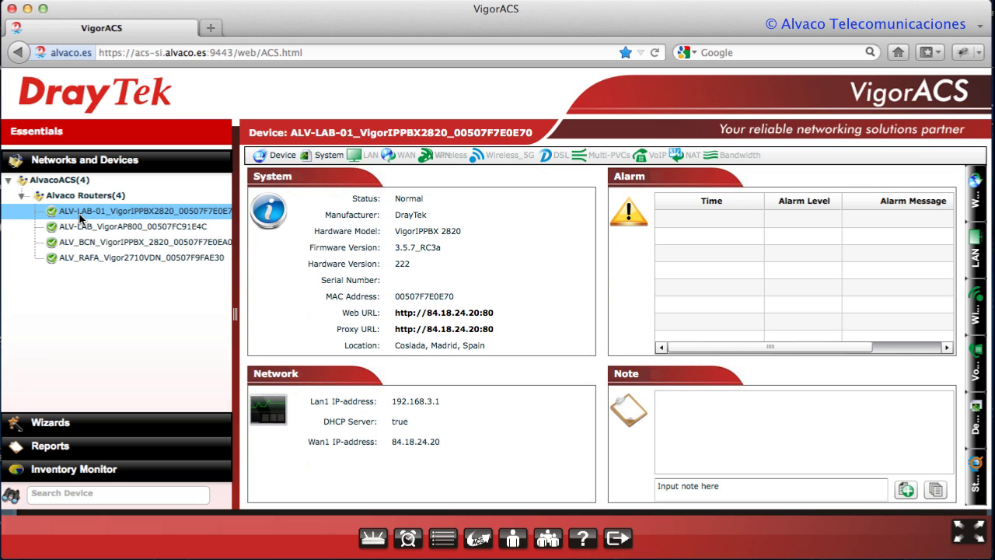
{"action": "left_click", "coordinate": [699, 487]}
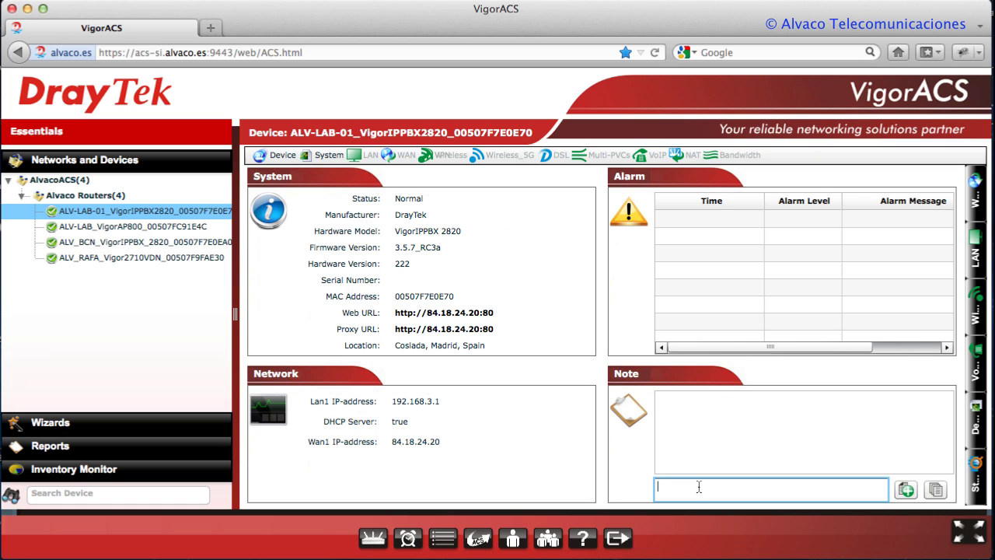
{"action": "type", "text": "Equipo del laboratorio de "}
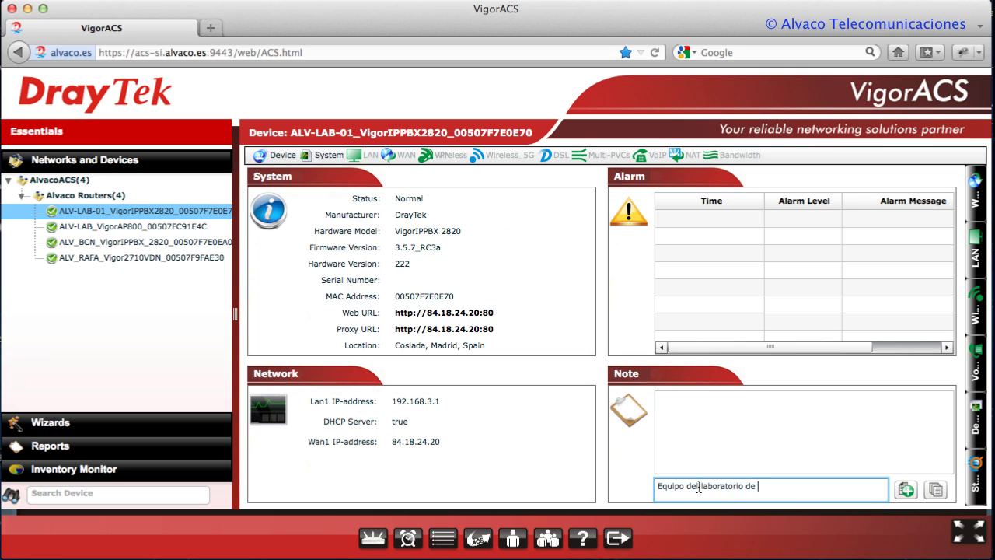
{"action": "type", "text": "Coslada.  Demo de ACS"}
{"action": "left_click", "coordinate": [905, 491]}
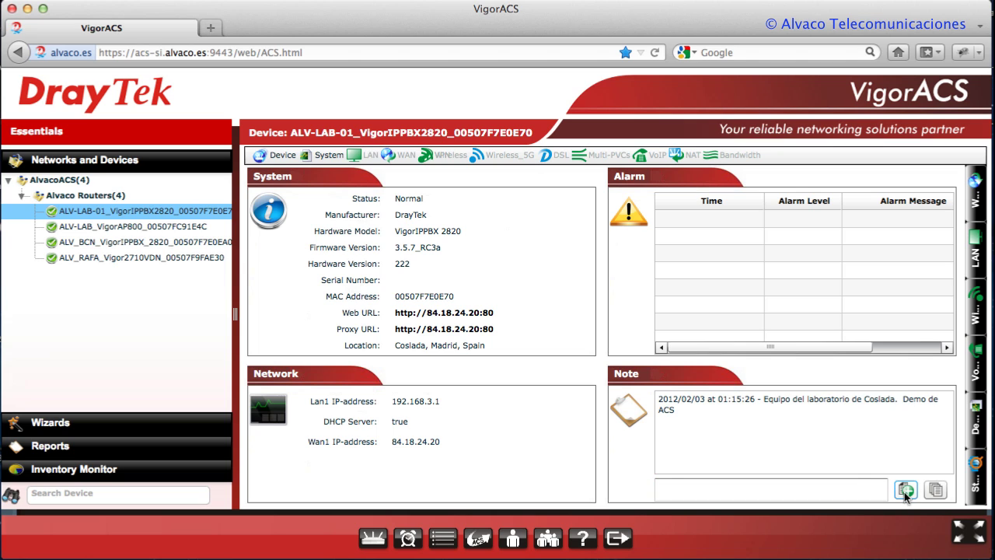
{"action": "left_click", "coordinate": [268, 157]}
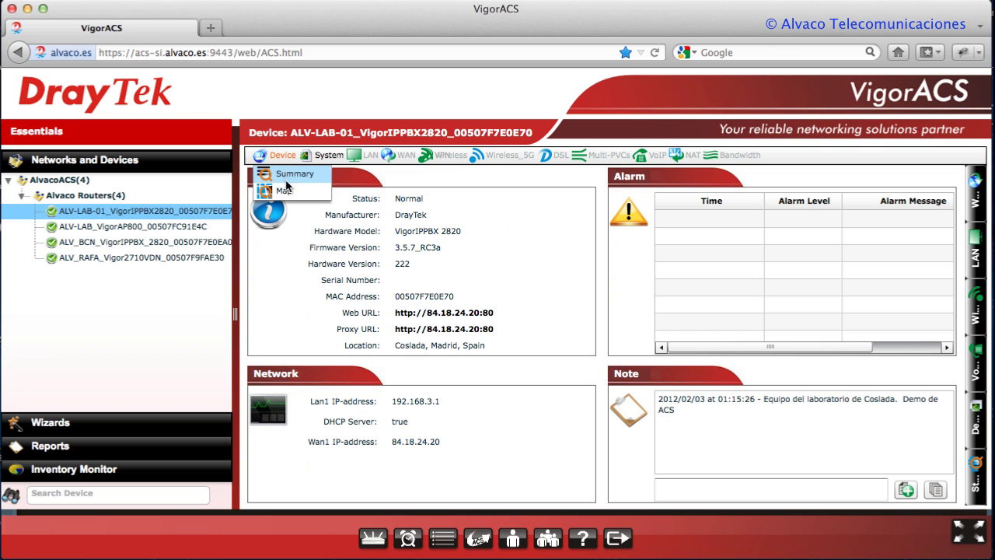
Show the Statistics graphs for ALV-LAB-01 from the System menu, then reopen that menu
{"action": "left_click", "coordinate": [323, 158]}
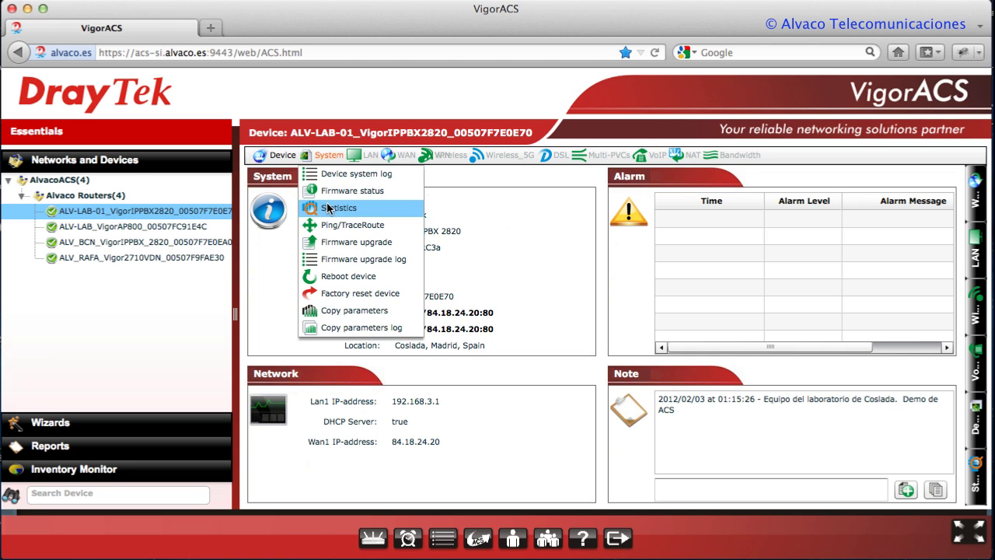
{"action": "left_click", "coordinate": [327, 208]}
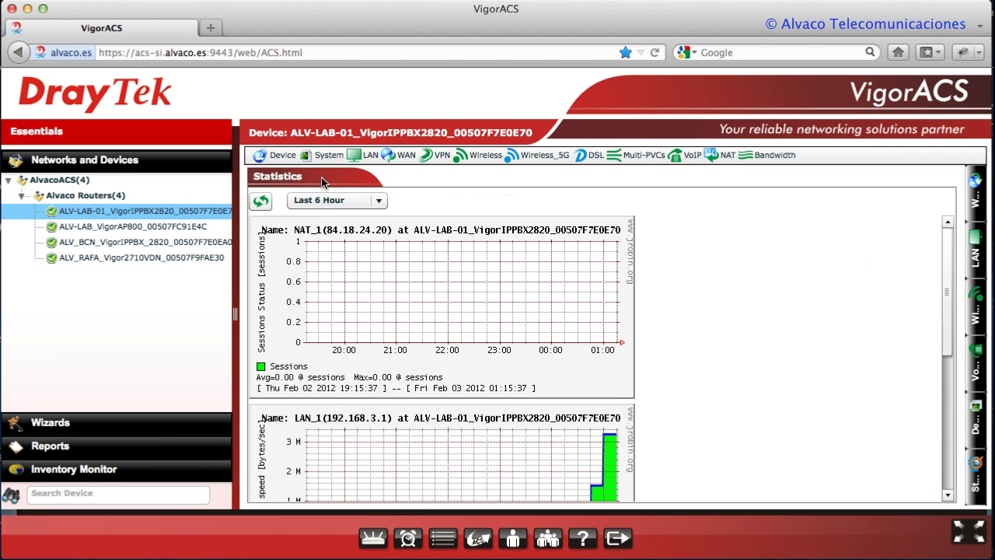
{"action": "left_click", "coordinate": [327, 158]}
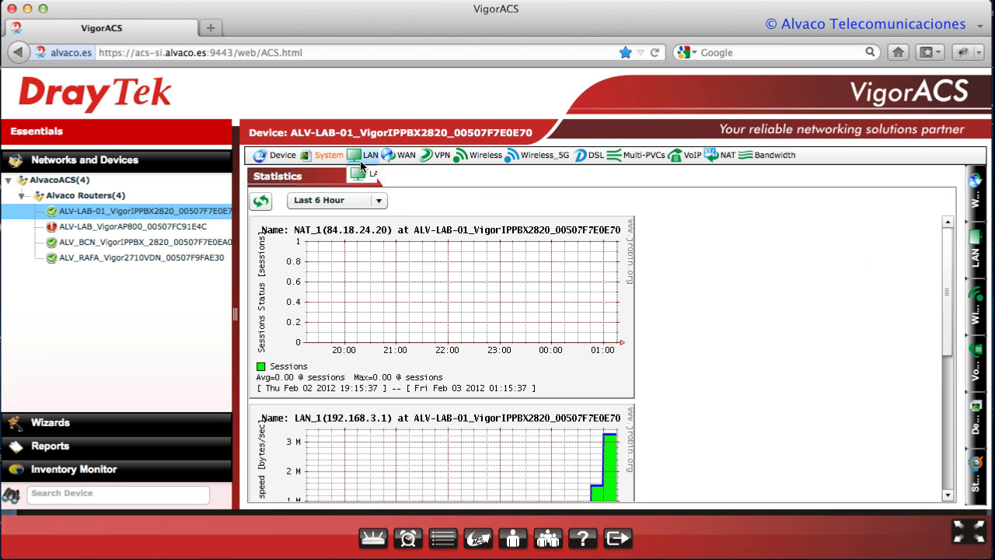
Open the LAN status page and bring up the LAN 1 entry for editing
{"action": "mouse_move", "coordinate": [366, 157]}
{"action": "left_click", "coordinate": [365, 175]}
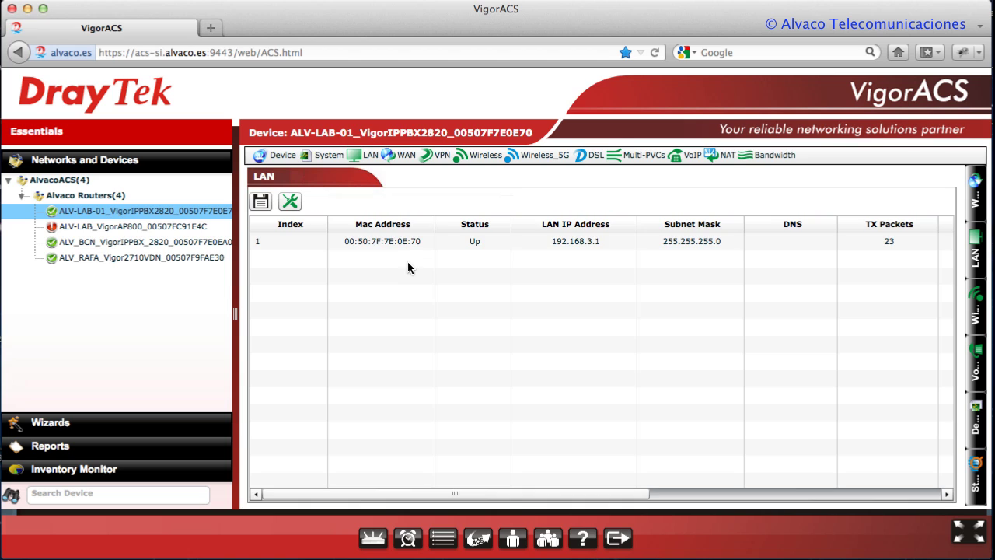
{"action": "left_click", "coordinate": [571, 241]}
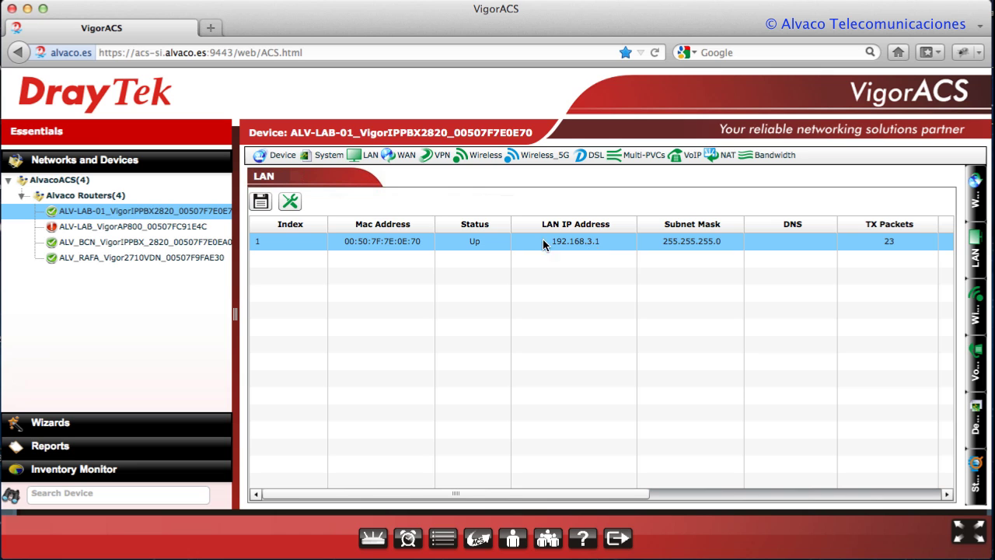
{"action": "left_click", "coordinate": [289, 201]}
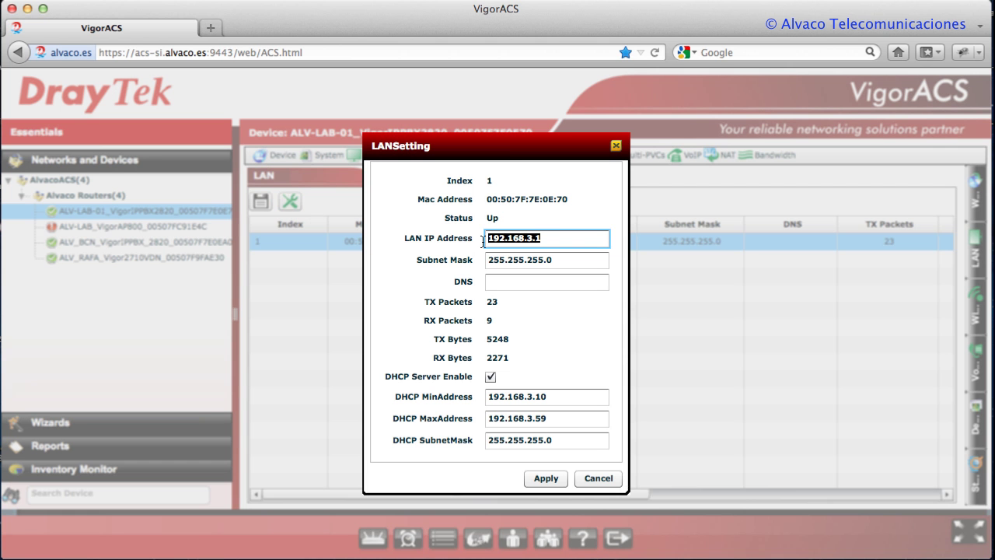
Set LAN IP 192.168.16.1 with DHCP range 192.168.16.10–192.168.16.59, apply, and acknowledge the reboot notice
{"action": "left_click", "coordinate": [535, 238]}
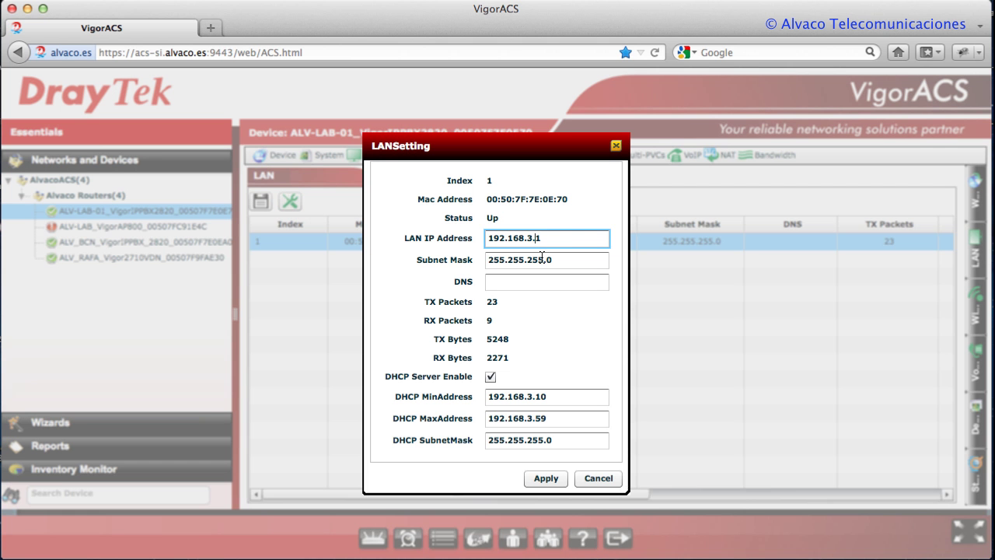
{"action": "key", "text": "BackSpace"}
{"action": "type", "text": "16"}
{"action": "left_click", "coordinate": [524, 397]}
{"action": "key", "text": "BackSpace"}
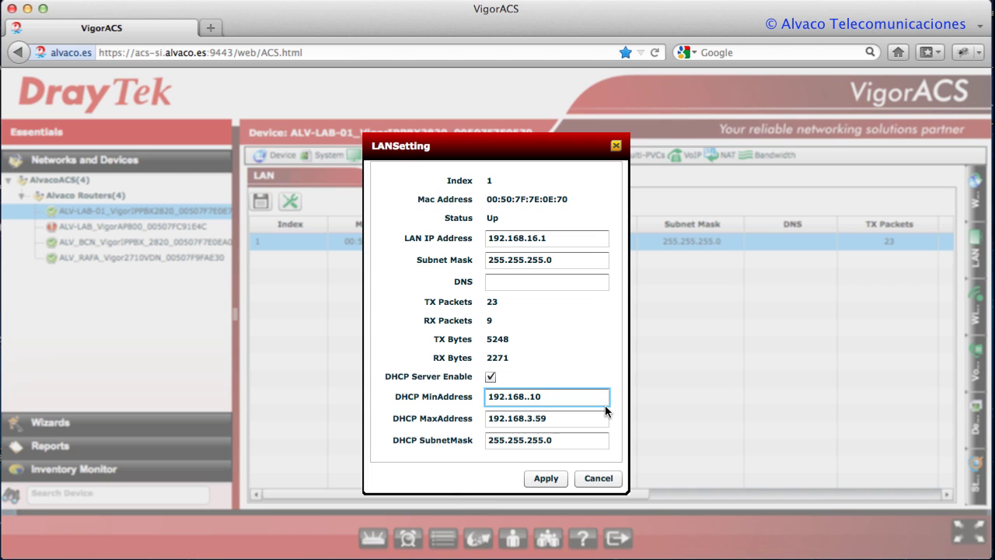
{"action": "type", "text": "16"}
{"action": "left_click", "coordinate": [534, 419]}
{"action": "key", "text": "BackSpace"}
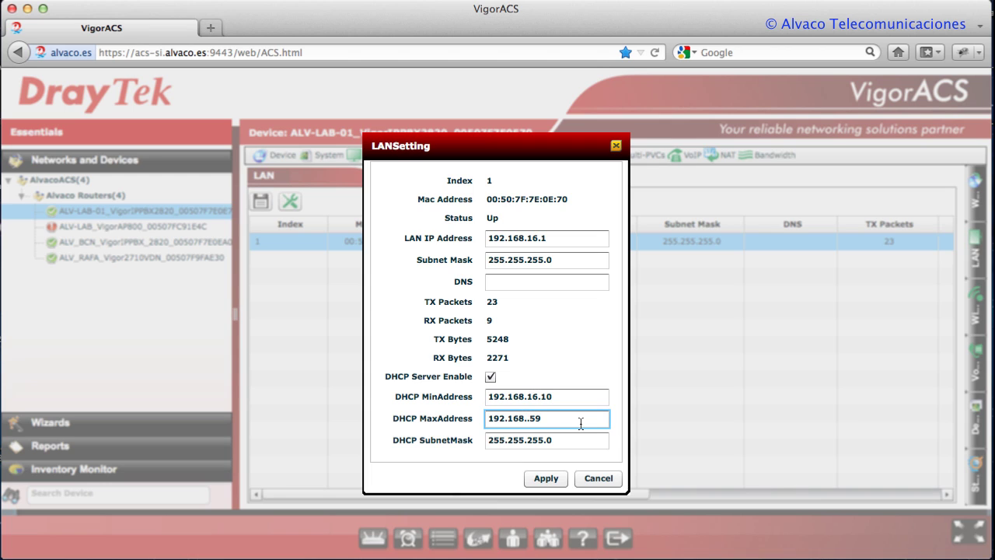
{"action": "type", "text": "16"}
{"action": "left_click", "coordinate": [546, 478]}
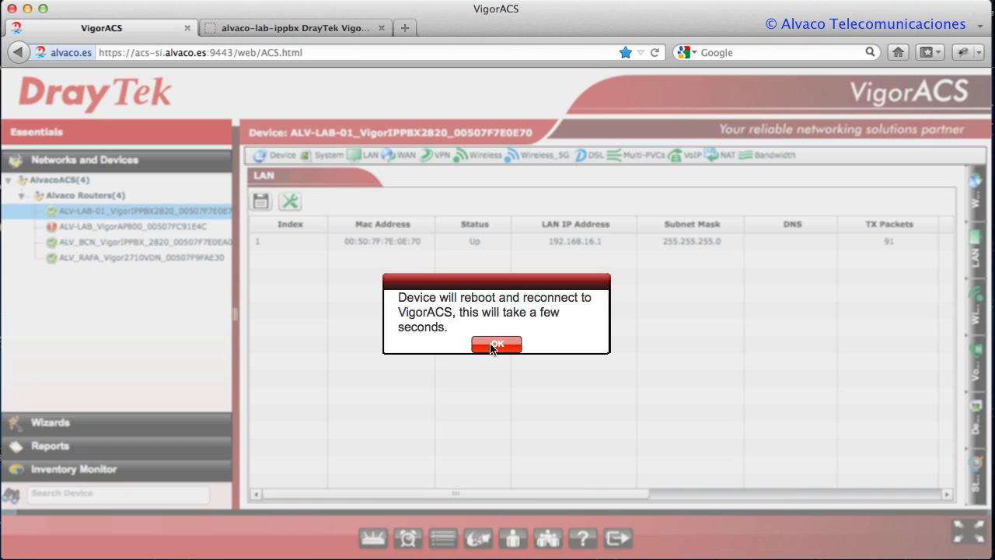
{"action": "left_click", "coordinate": [496, 344]}
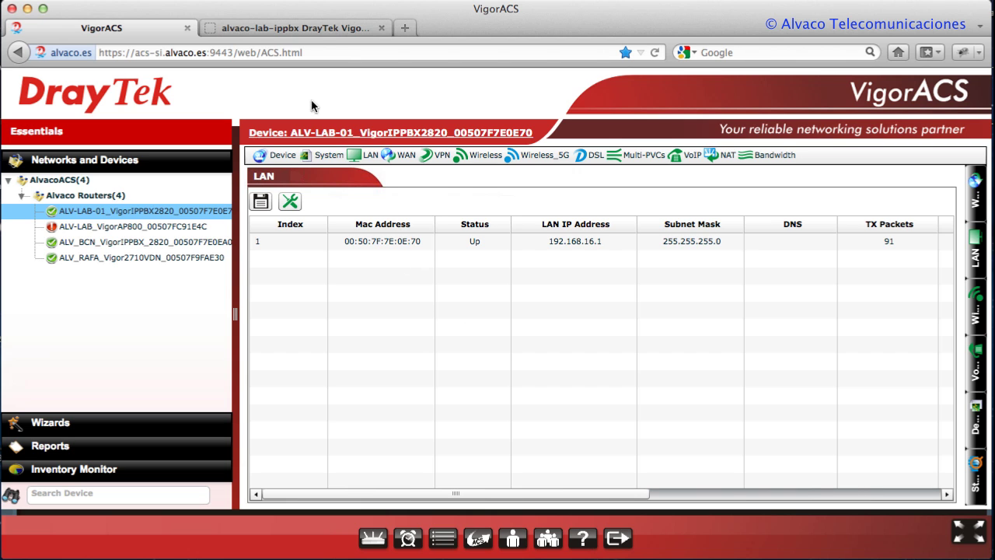
Reload the router's System Status page to verify LAN IP 192.168.16.1, then go back to VigorACS
{"action": "left_click", "coordinate": [315, 31]}
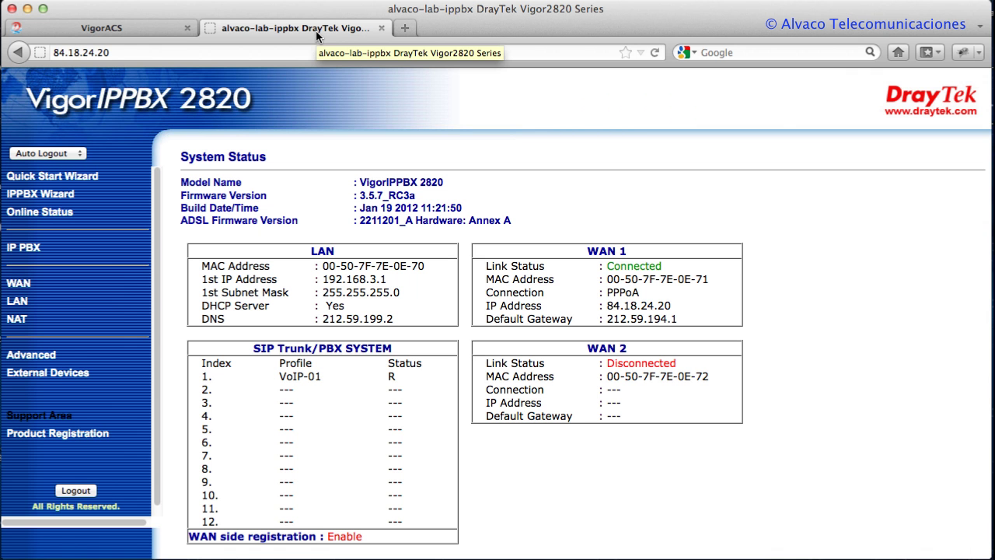
{"action": "key", "text": "super+r"}
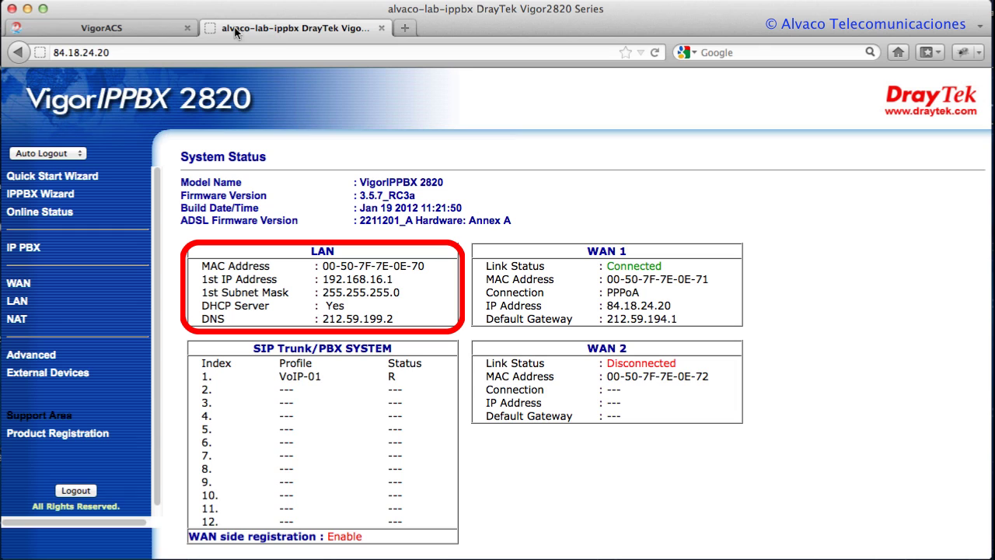
{"action": "left_click", "coordinate": [159, 31]}
Close the router's web interface tab and look through the WAN, VoIP, NAT and Bandwidth menus
{"action": "left_click", "coordinate": [381, 27]}
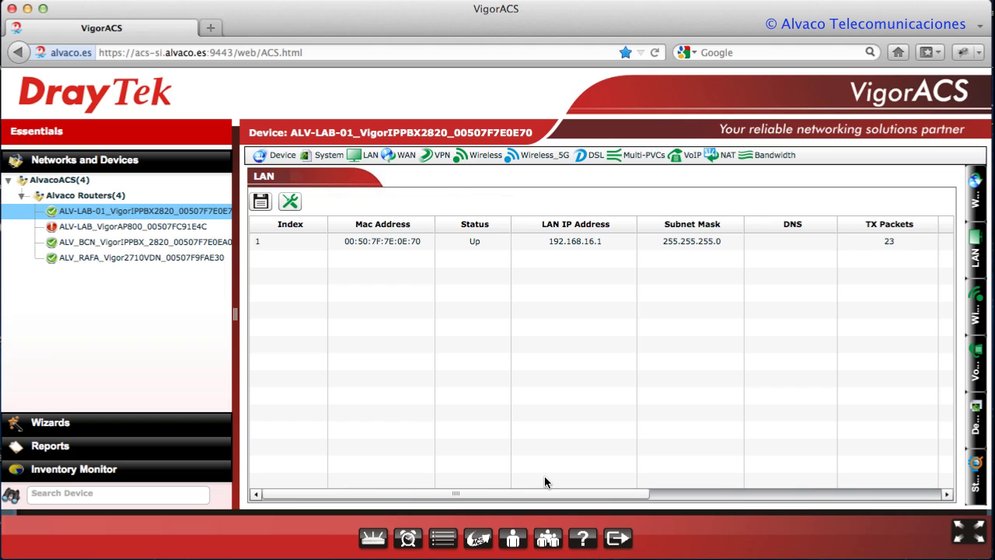
{"action": "left_click", "coordinate": [406, 157]}
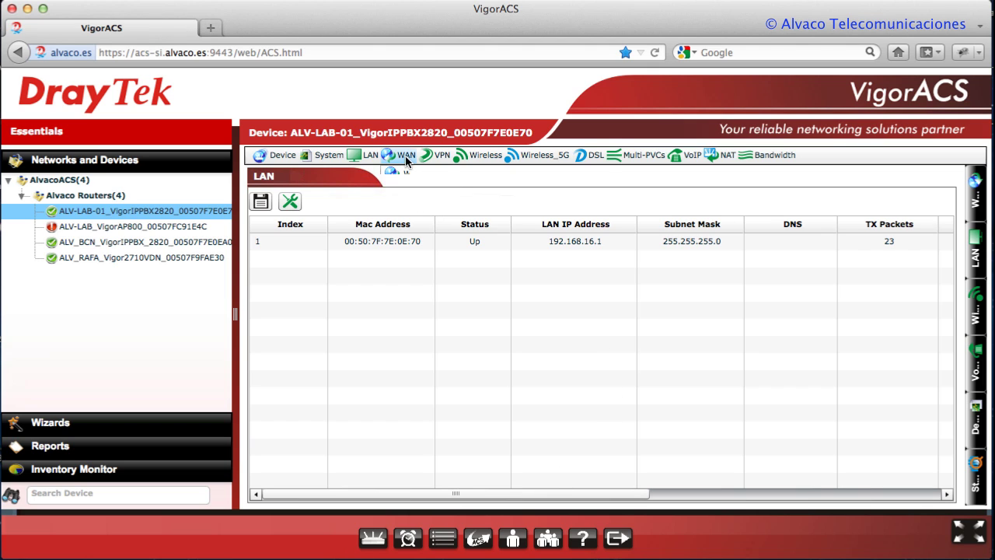
{"action": "left_click", "coordinate": [406, 158]}
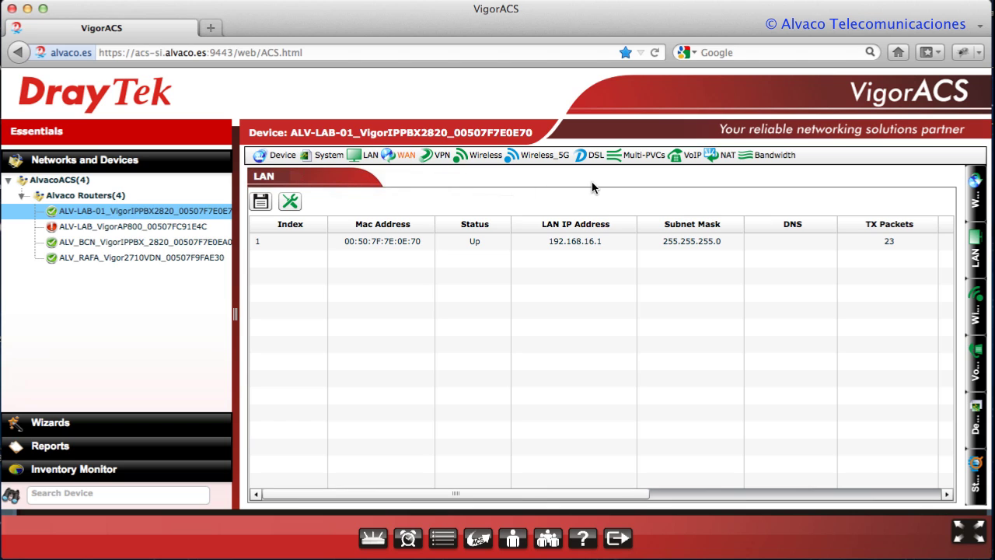
{"action": "left_click", "coordinate": [692, 158]}
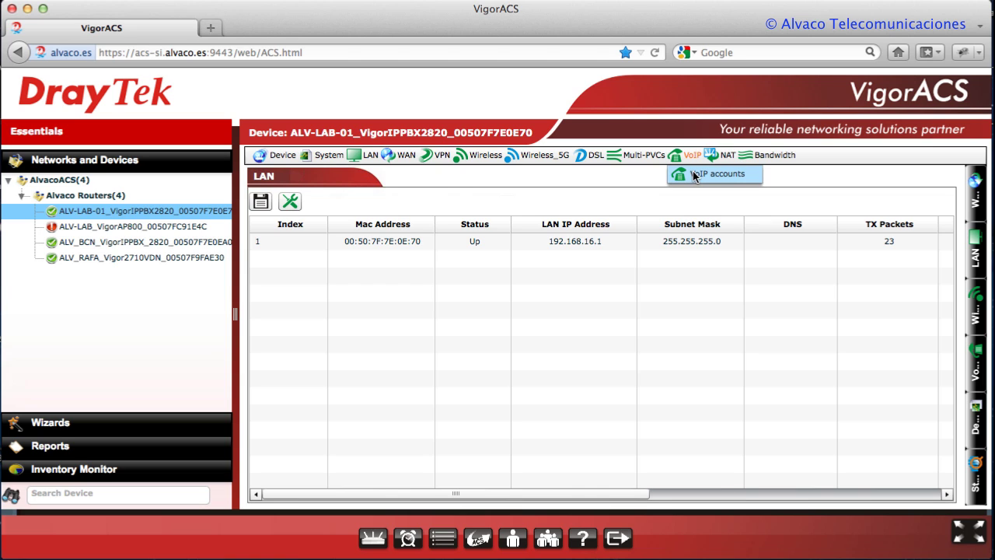
{"action": "left_click", "coordinate": [717, 160]}
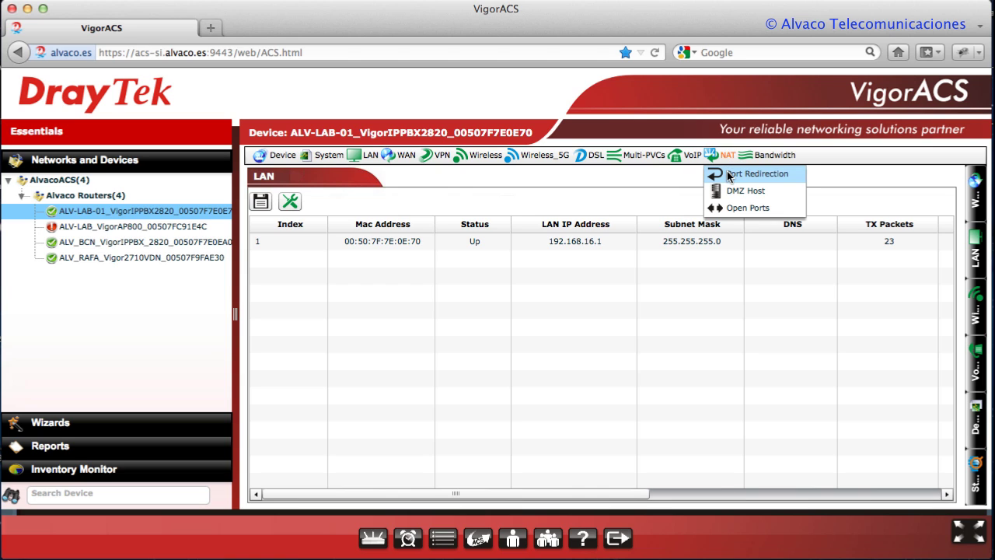
{"action": "left_click", "coordinate": [768, 158]}
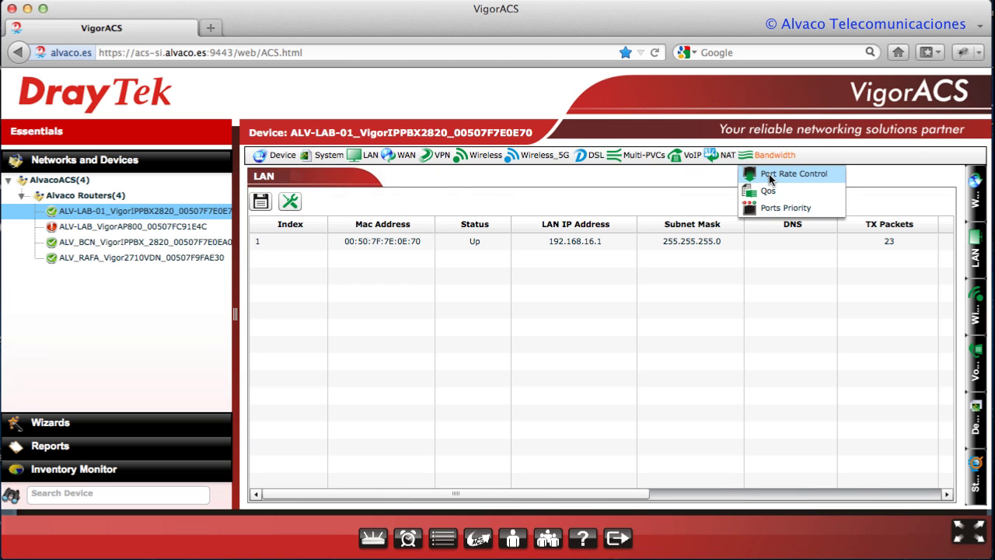